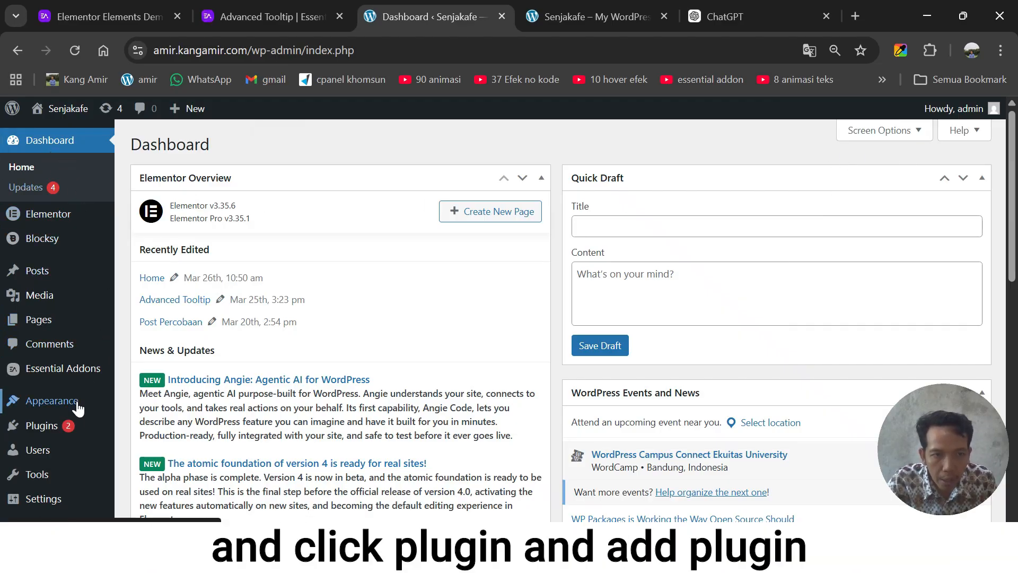
Search the Add Plugins directory for "essential addon".
mouse_move(72, 435)
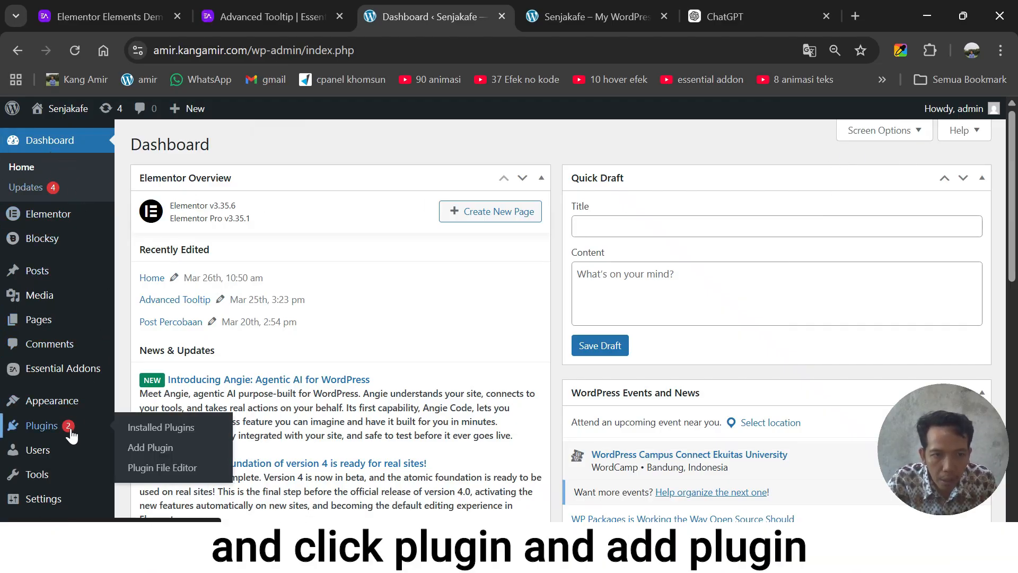
left_click(149, 448)
left_click(747, 208)
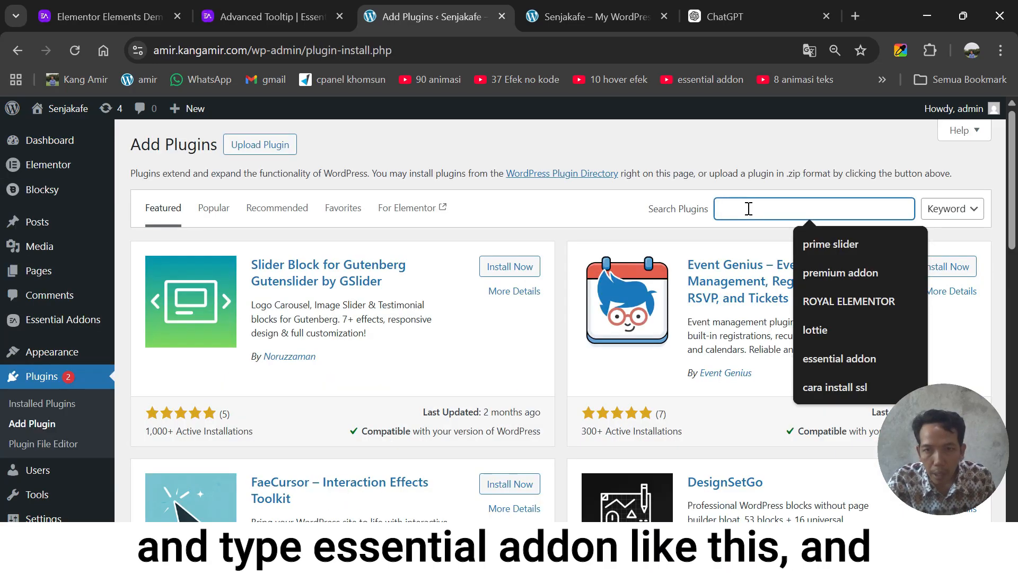
left_click(826, 358)
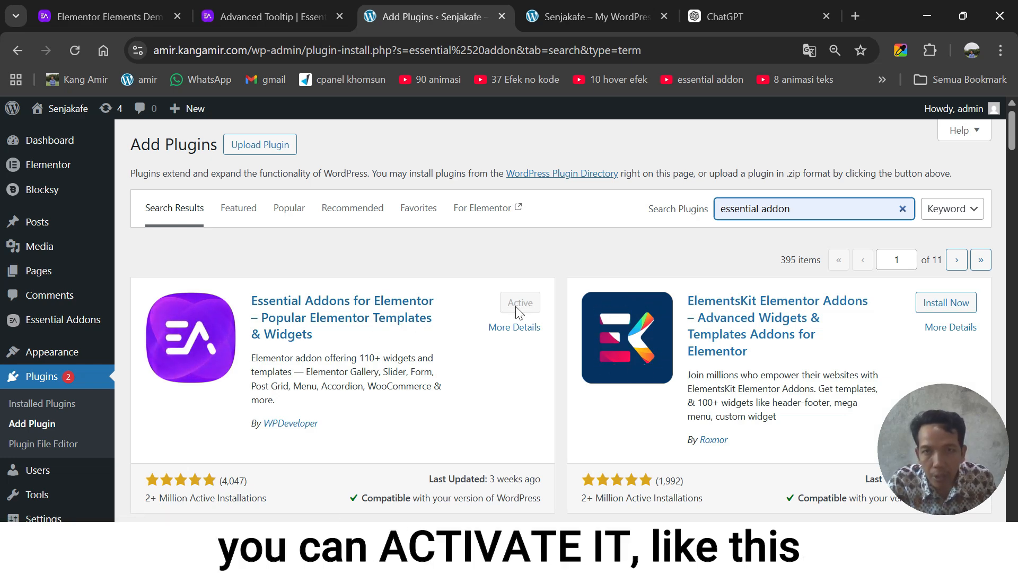
Switch to the Senjakafe home page preview and open it for editing with Elementor.
left_click(556, 14)
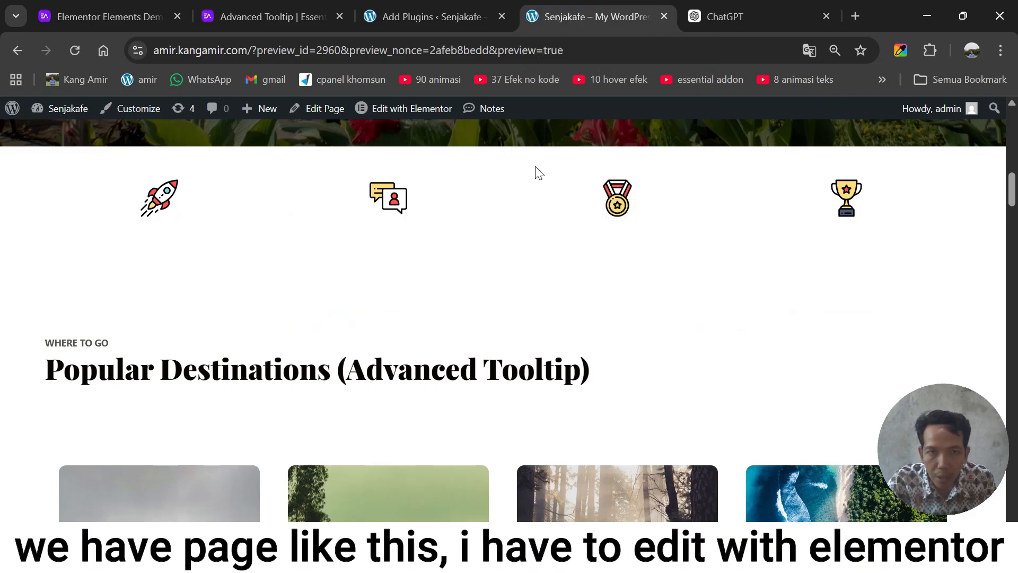
mouse_move(392, 110)
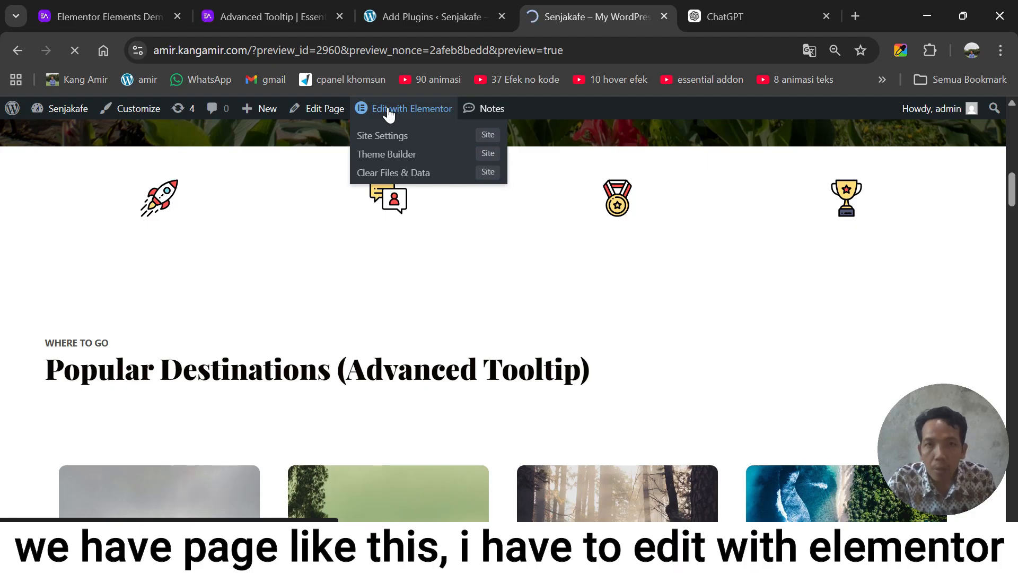
Delete the section with the four icons above the Popular Destinations heading.
scroll(523, 428, "down", 10)
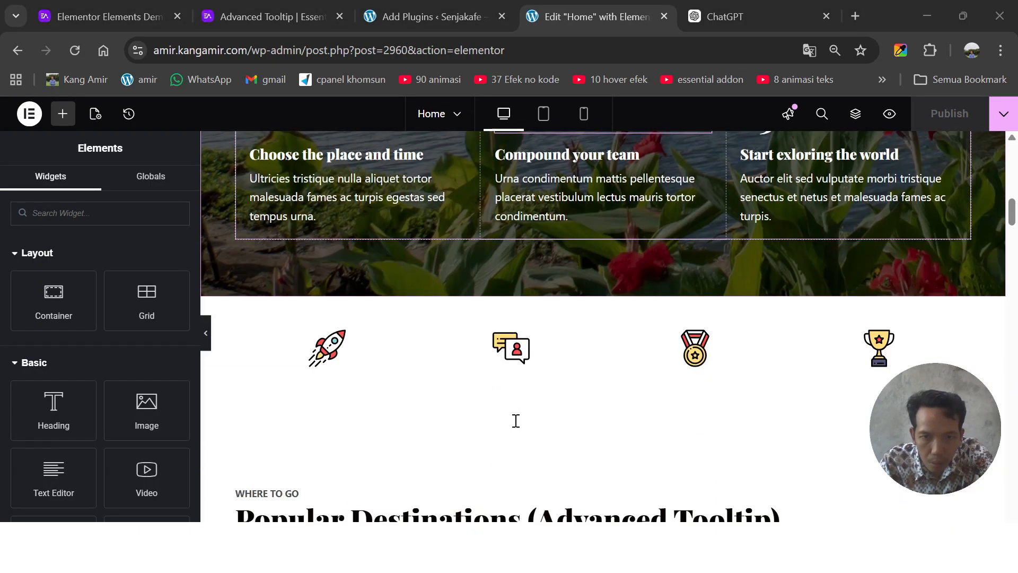
scroll(493, 284, "down", 2)
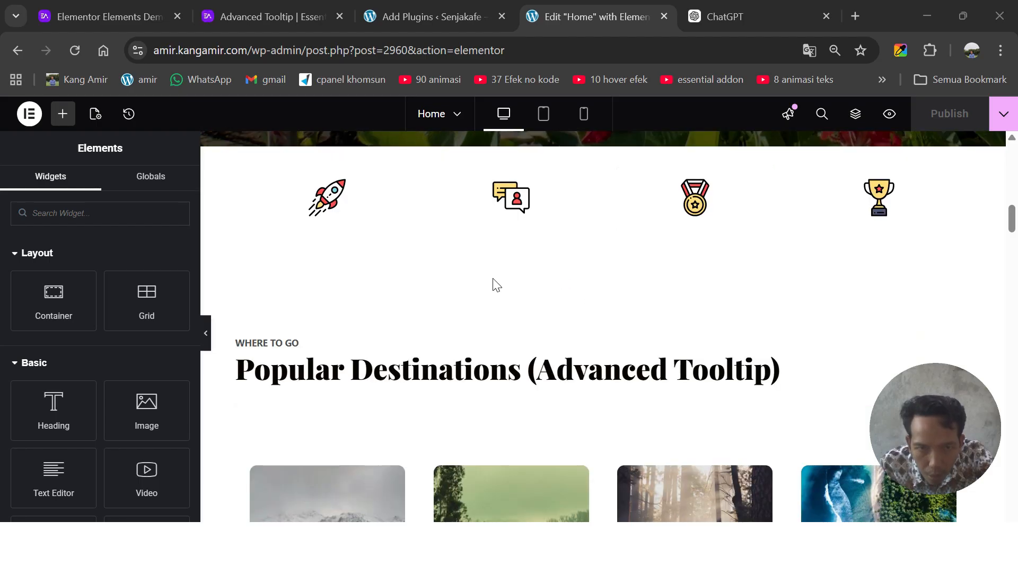
scroll(488, 297, "up", 1)
scroll(484, 297, "up", 3)
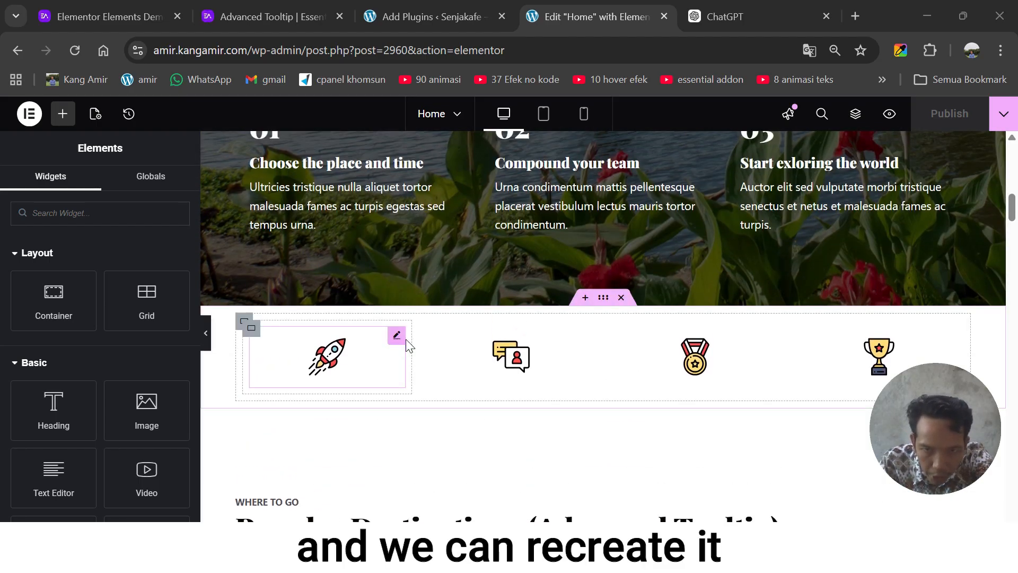
scroll(666, 371, "up", 1)
scroll(634, 393, "down", 2)
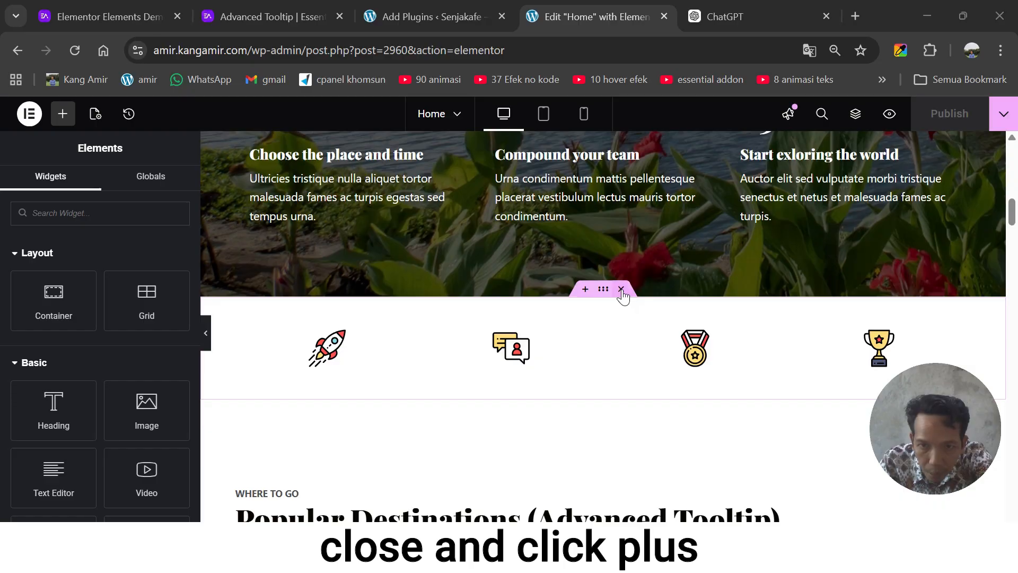
left_click(621, 290)
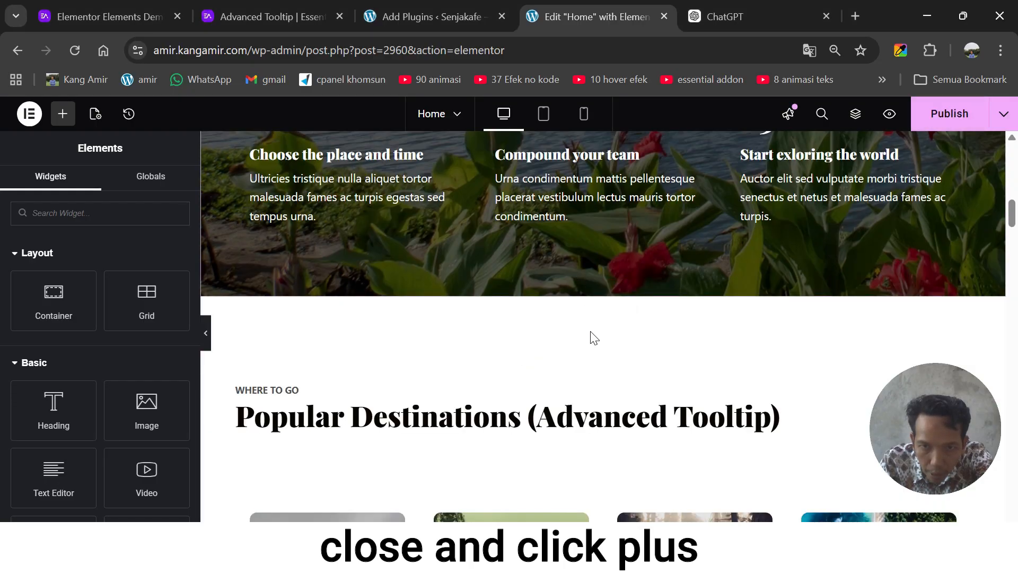
Insert a new Flexbox section with a single-column structure directly above the Popular Destinations section.
scroll(585, 344, "down", 1)
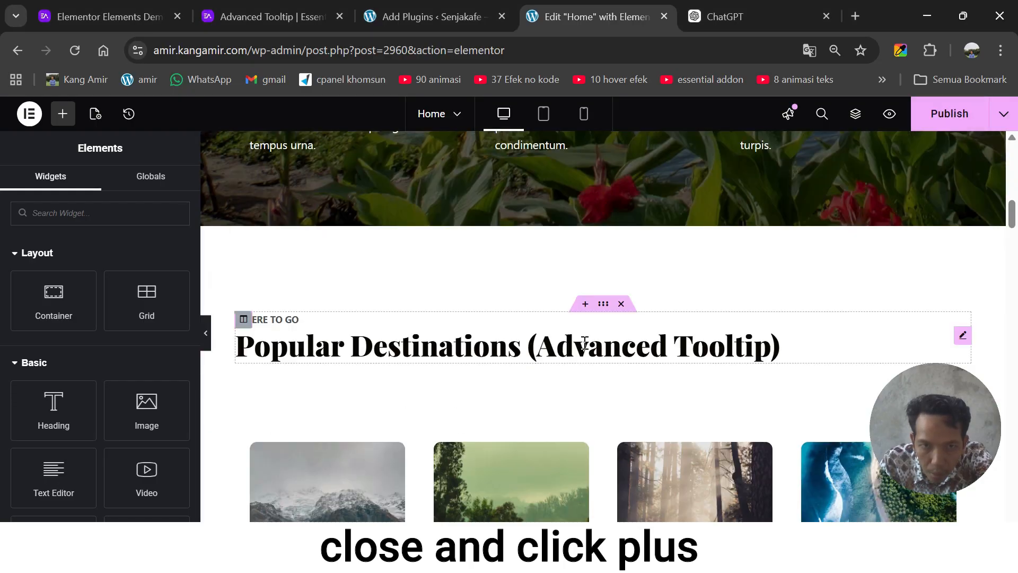
left_click(584, 343)
left_click(583, 304)
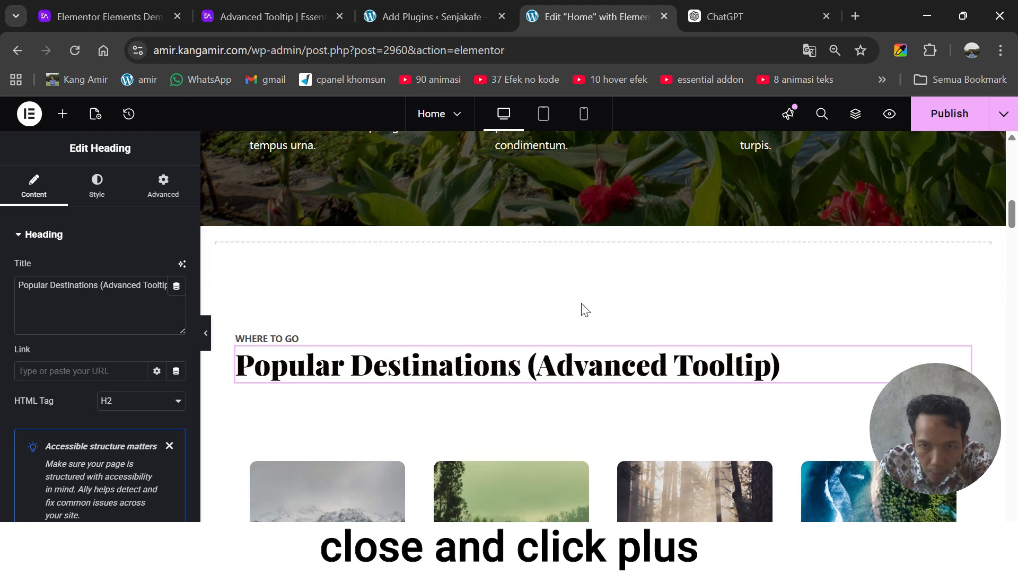
left_click(554, 291)
left_click(554, 327)
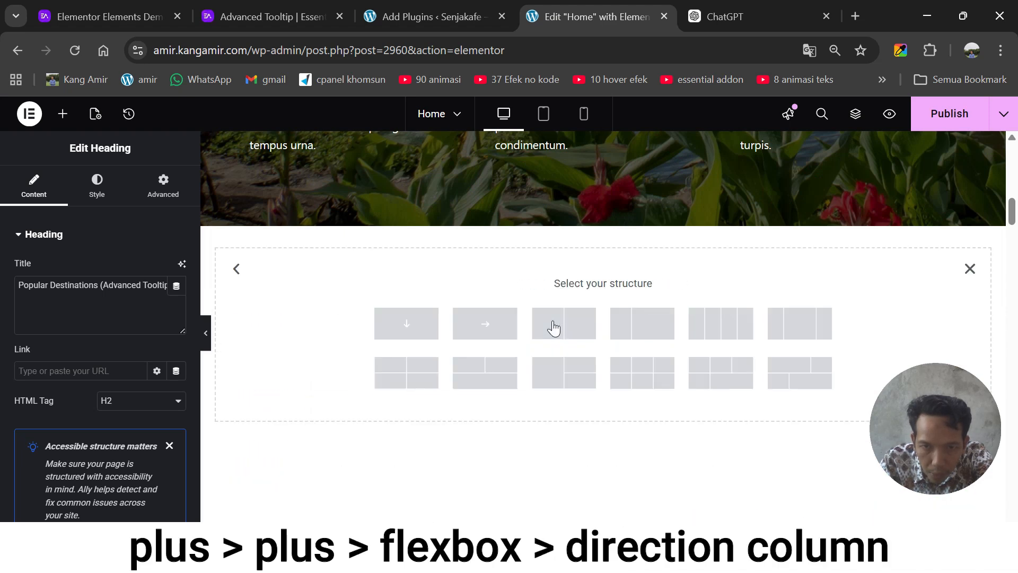
left_click(413, 323)
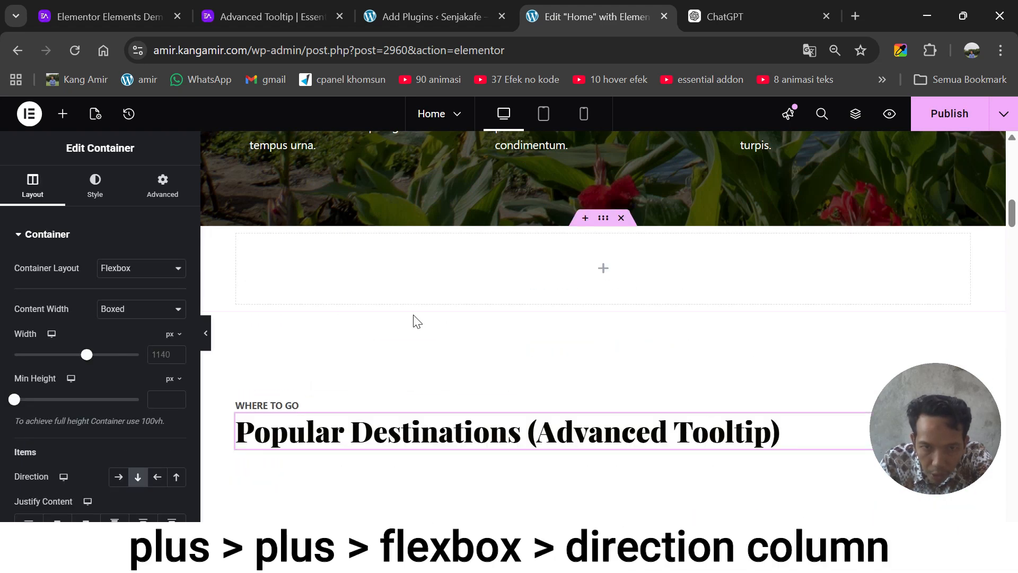
Nest a container inside the new section, and place another container inside that one.
left_click(62, 114)
left_click_drag(55, 291, 501, 258)
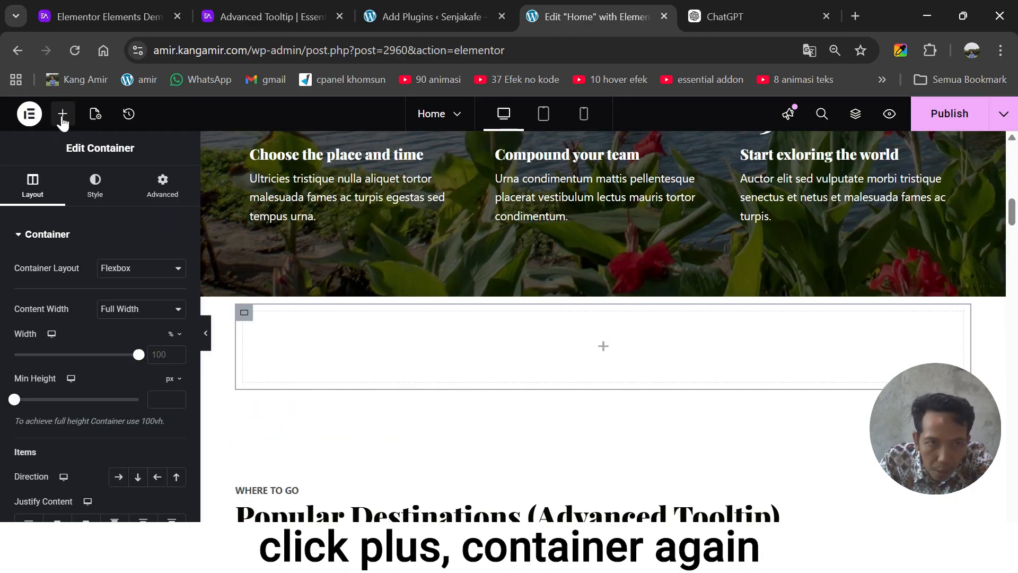
left_click(63, 113)
left_click_drag(54, 295, 284, 320)
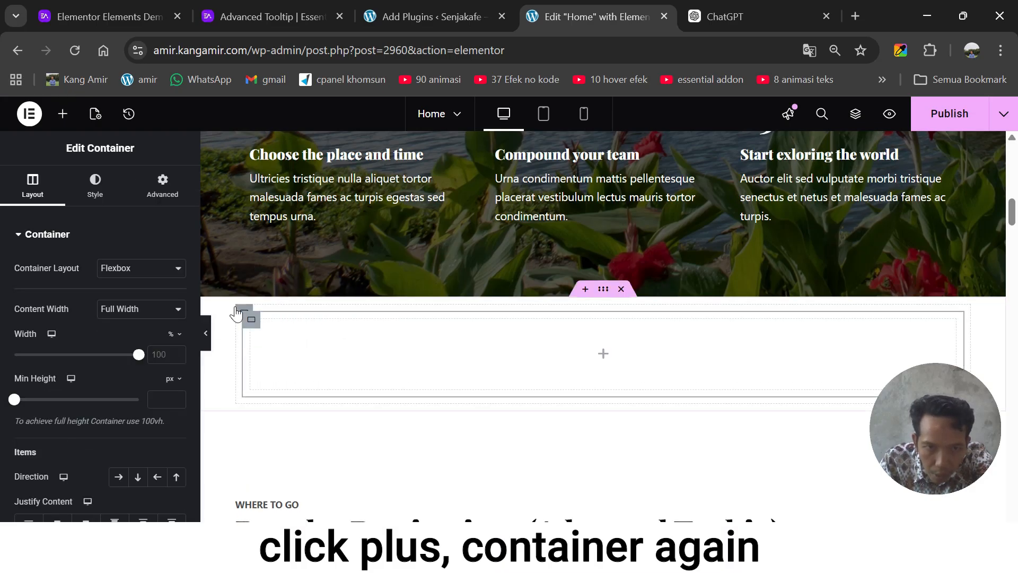
Set the direction of the container enclosing the innermost one to horizontal row.
scroll(244, 297, "down", 1)
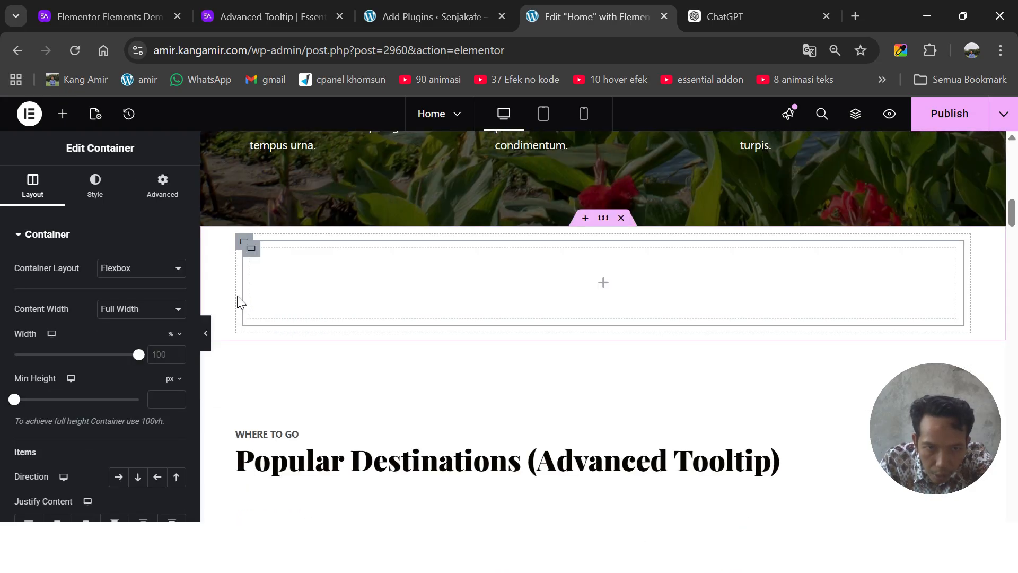
left_click(242, 242)
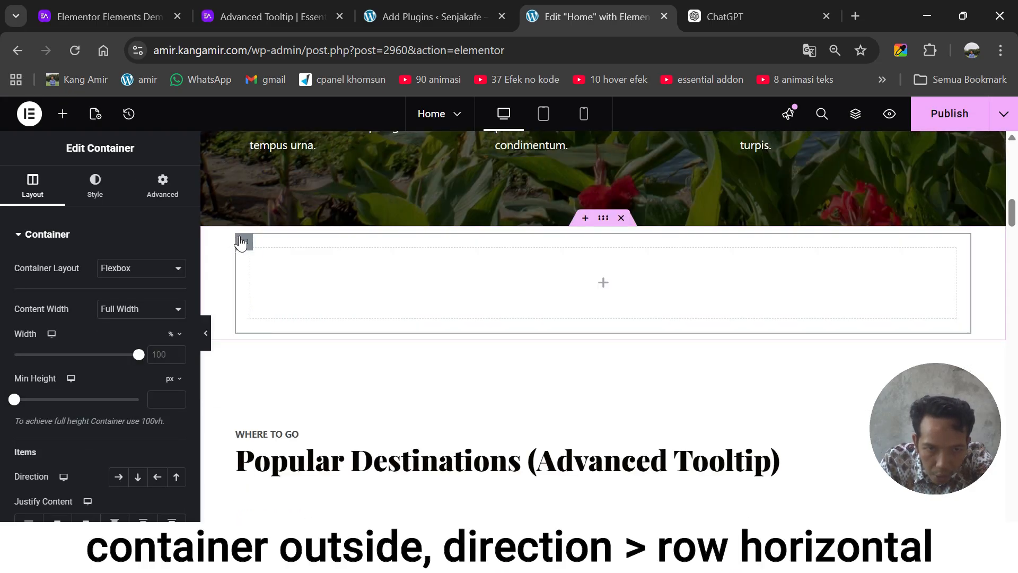
left_click(120, 479)
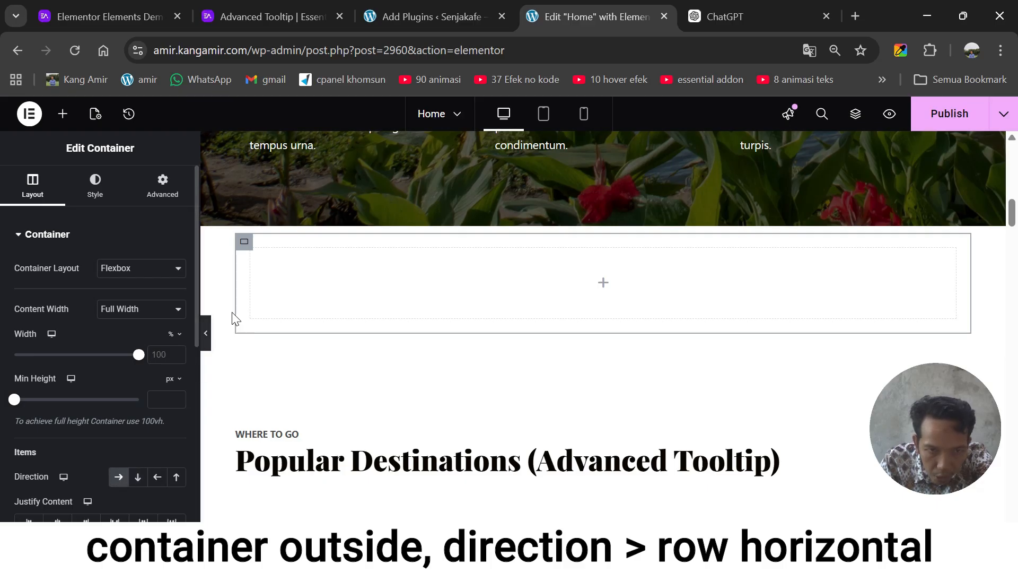
Duplicate the innermost container three times to form a row of four equal columns.
left_click(254, 254)
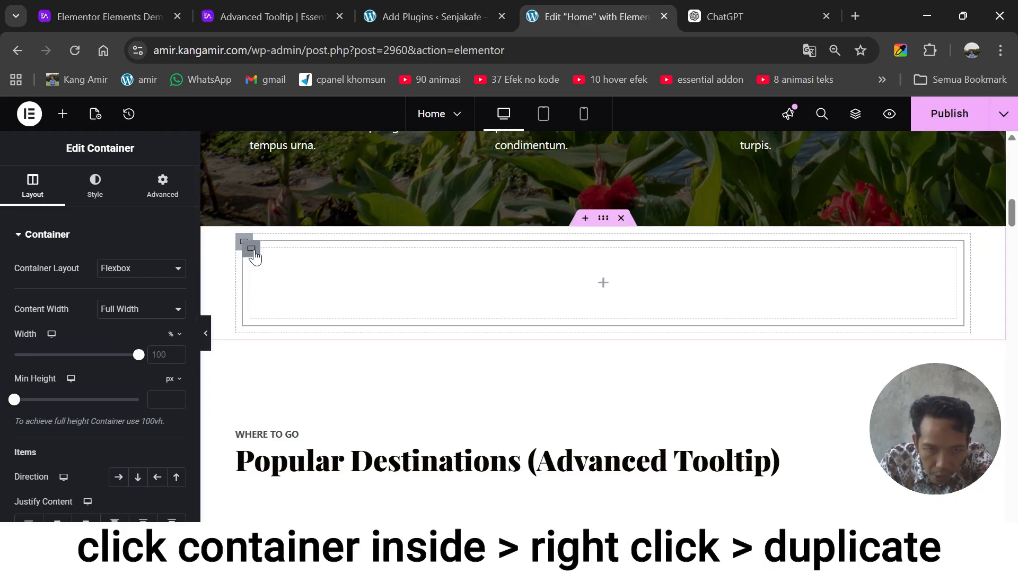
right_click(254, 256)
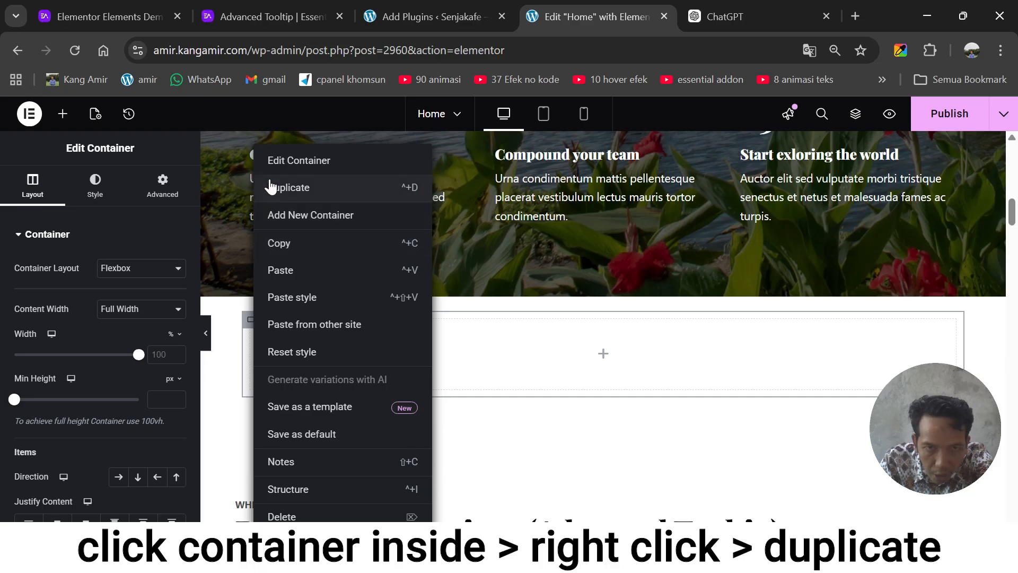
left_click(296, 188)
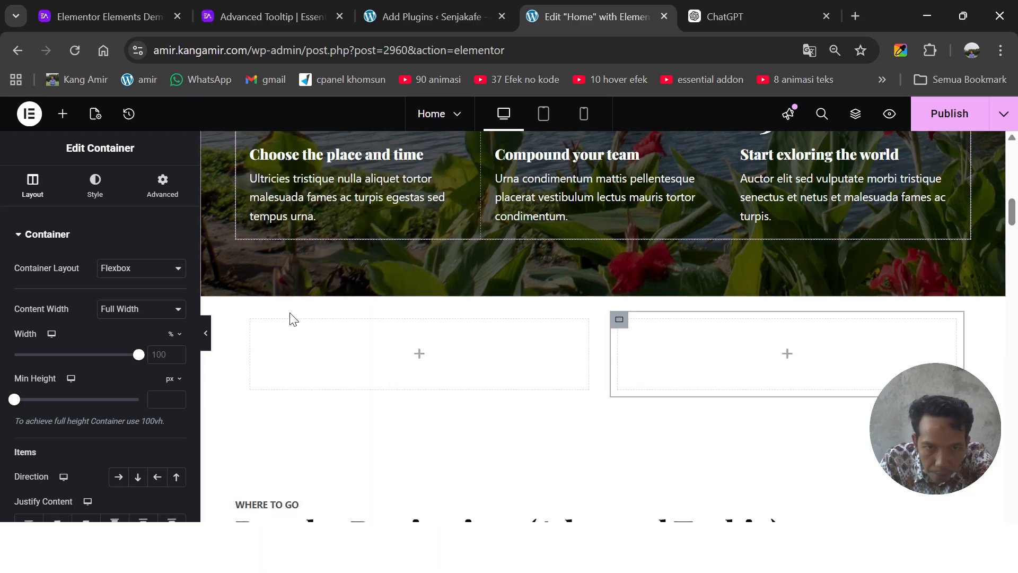
scroll(255, 324, "down", 1)
right_click(251, 255)
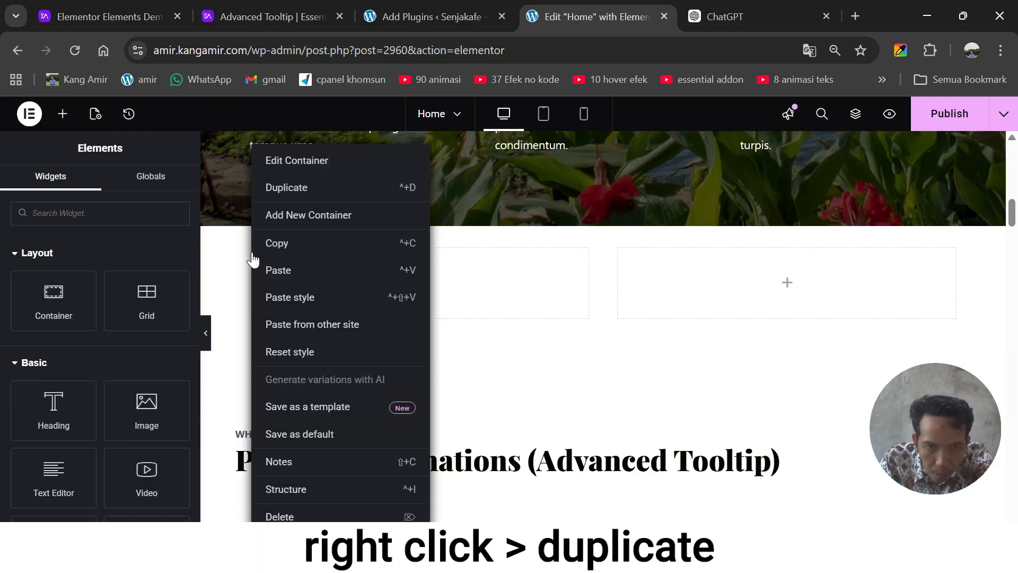
left_click(285, 194)
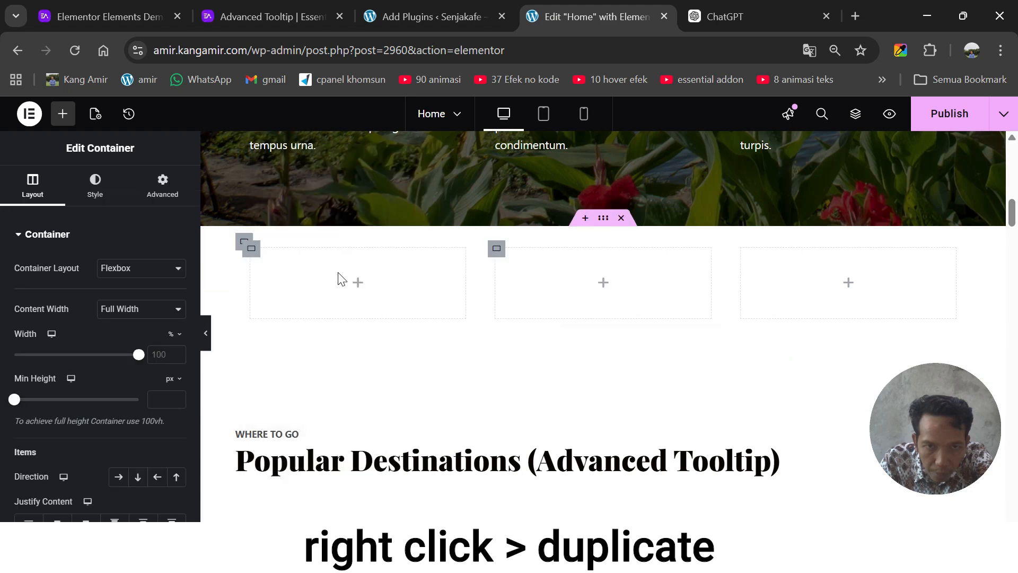
right_click(252, 257)
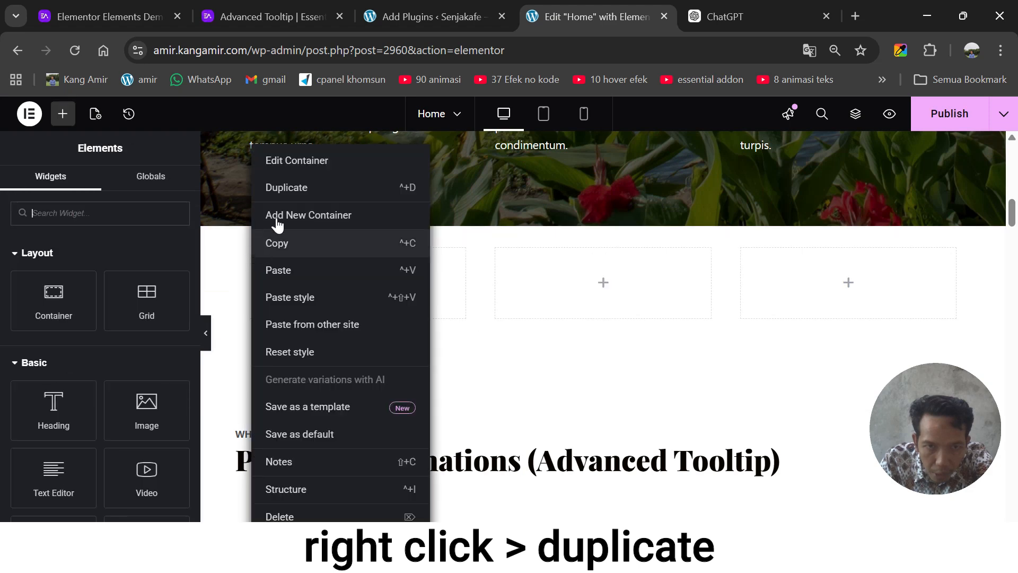
left_click(339, 188)
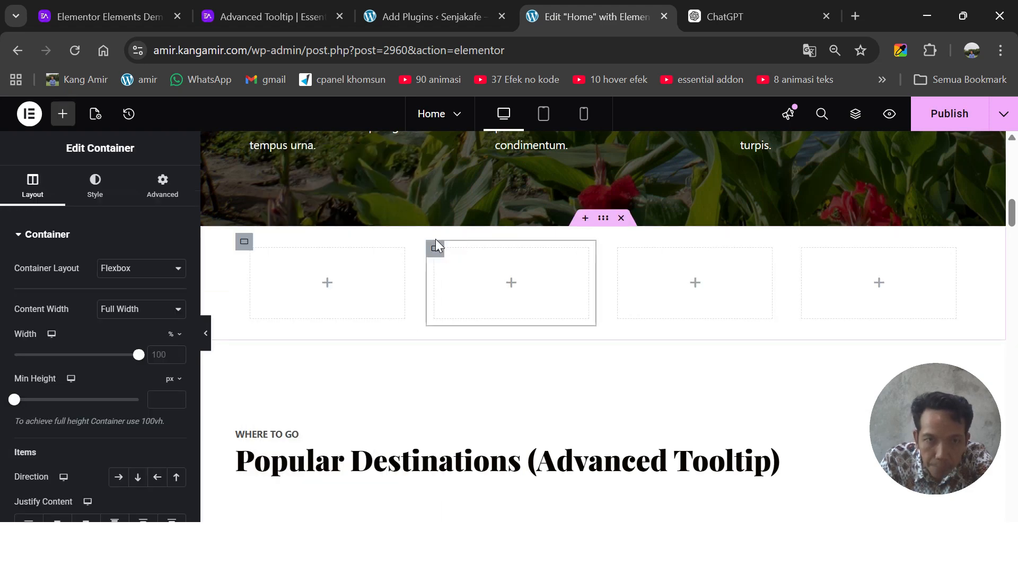
Search the widgets for "tool" and place a Tooltip widget in the first column.
left_click(72, 123)
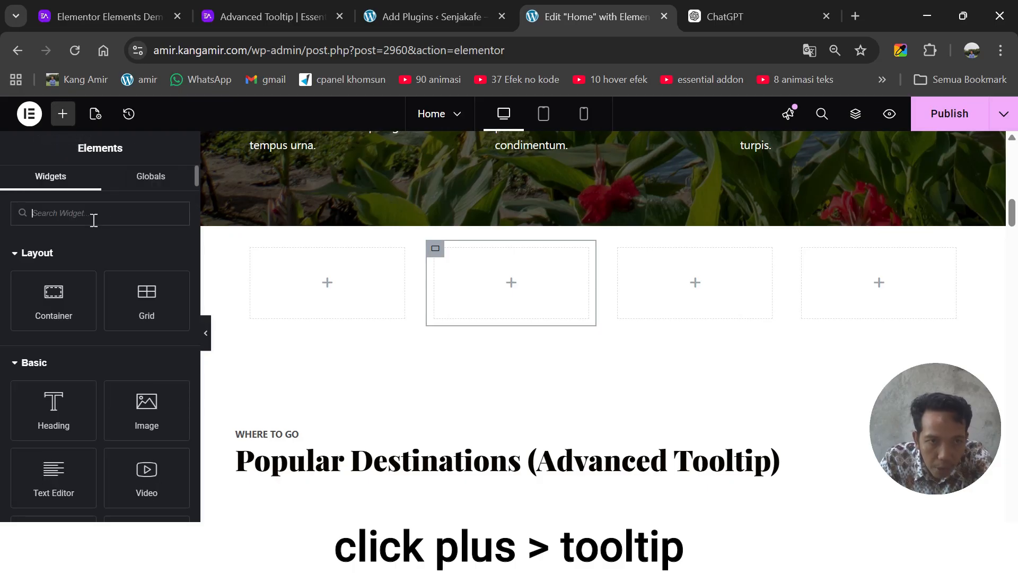
type("tool")
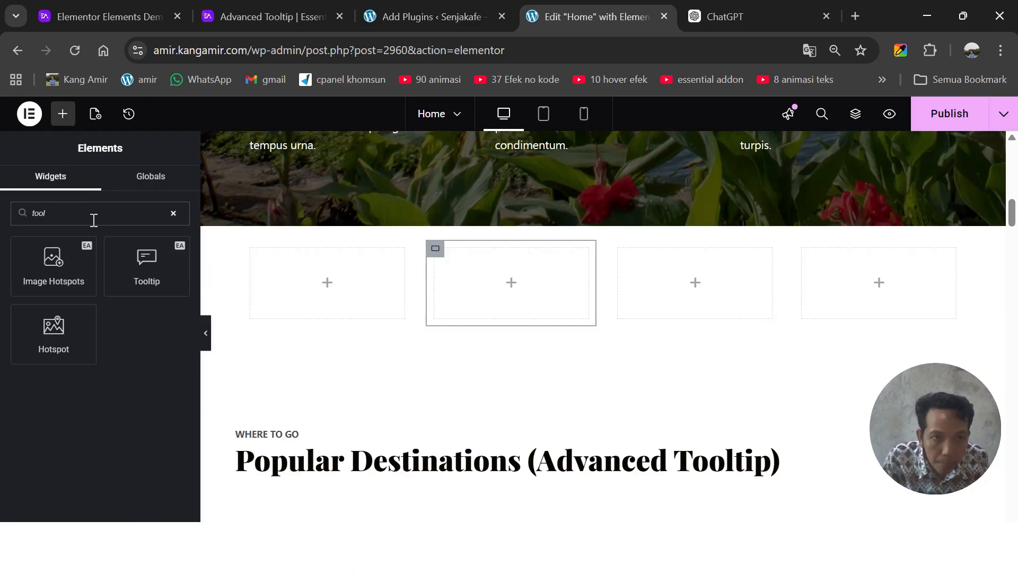
left_click_drag(148, 255, 300, 268)
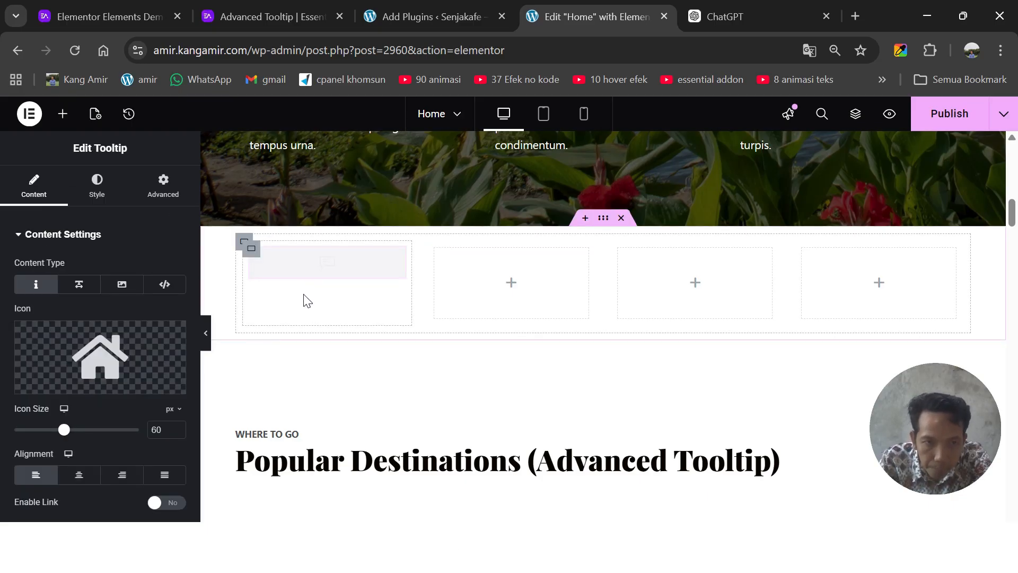
Change the tooltip's icon to the hospital building with a cross from the icon library.
mouse_move(51, 393)
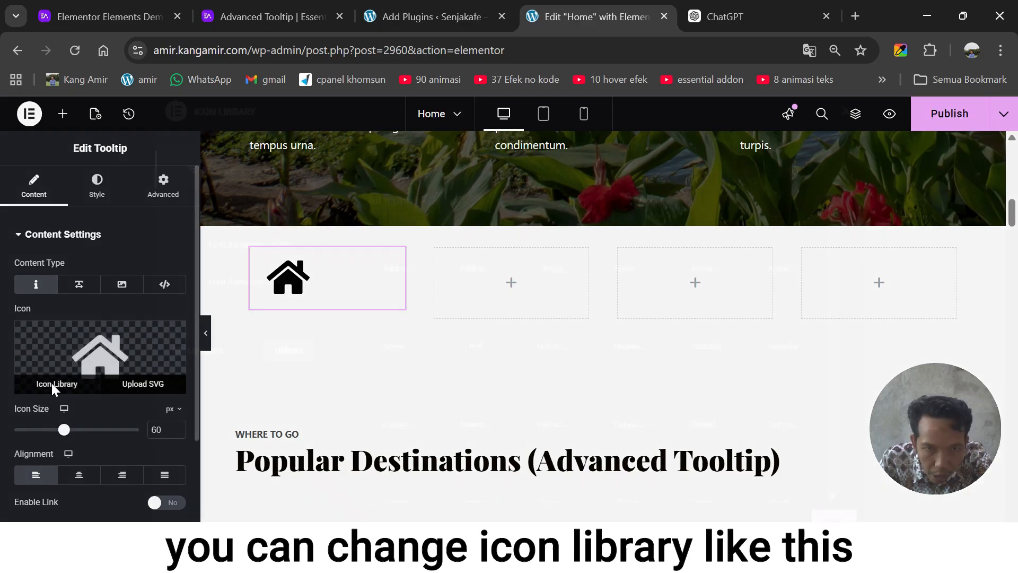
left_click(53, 386)
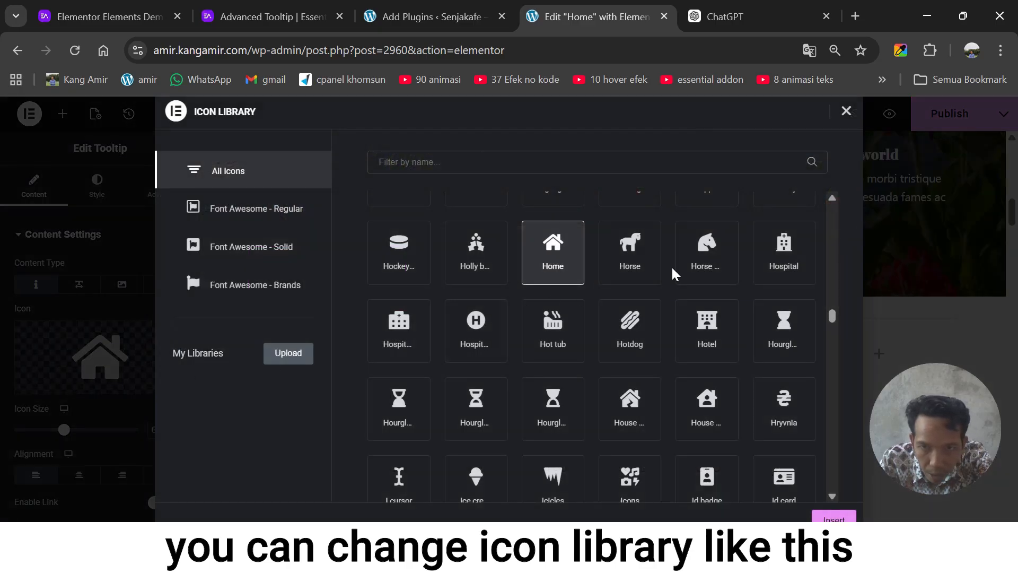
left_click(403, 328)
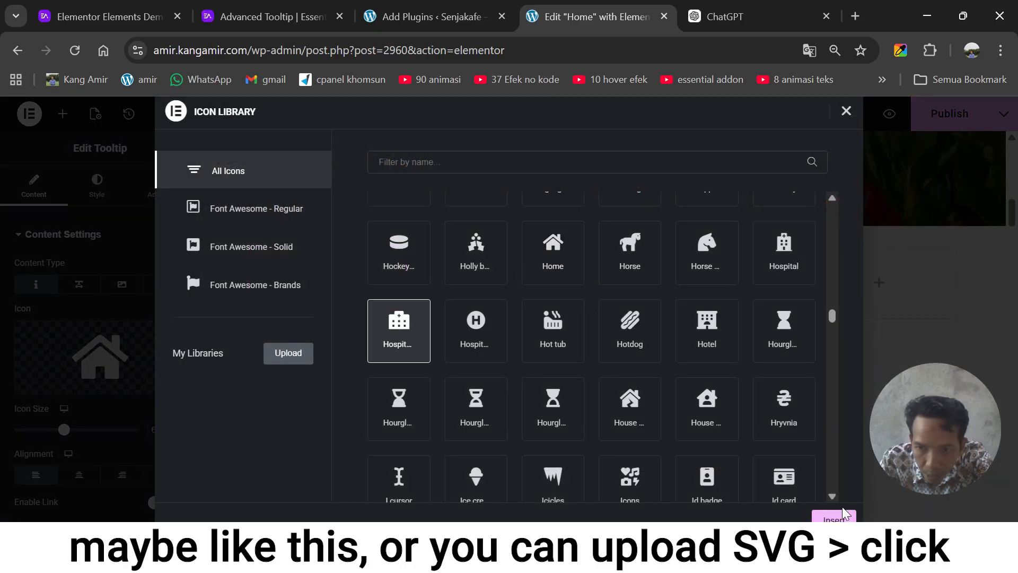
left_click(829, 520)
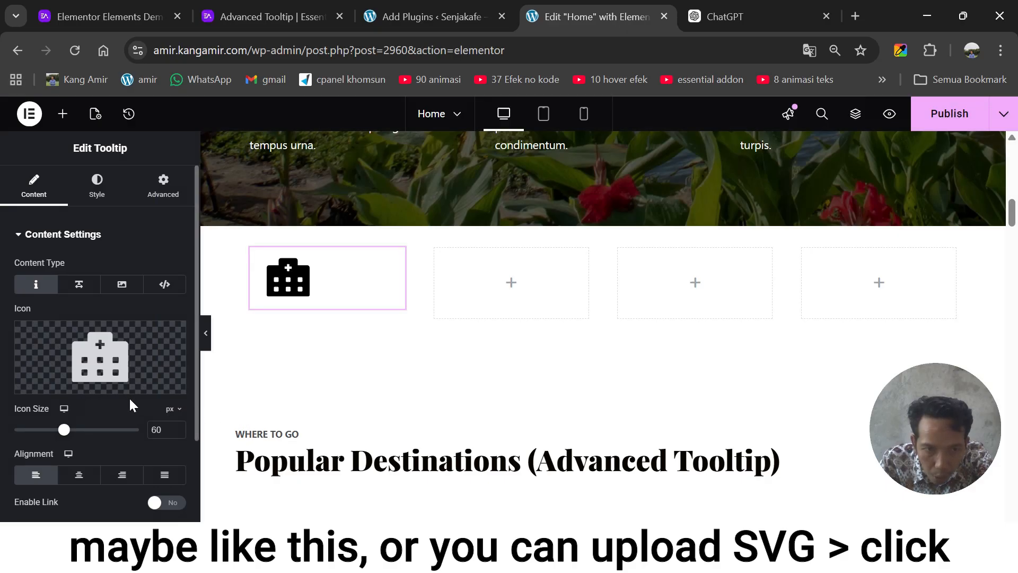
Replace the tooltip's icon with rocket.svg from the media library and align it to the center.
mouse_move(115, 387)
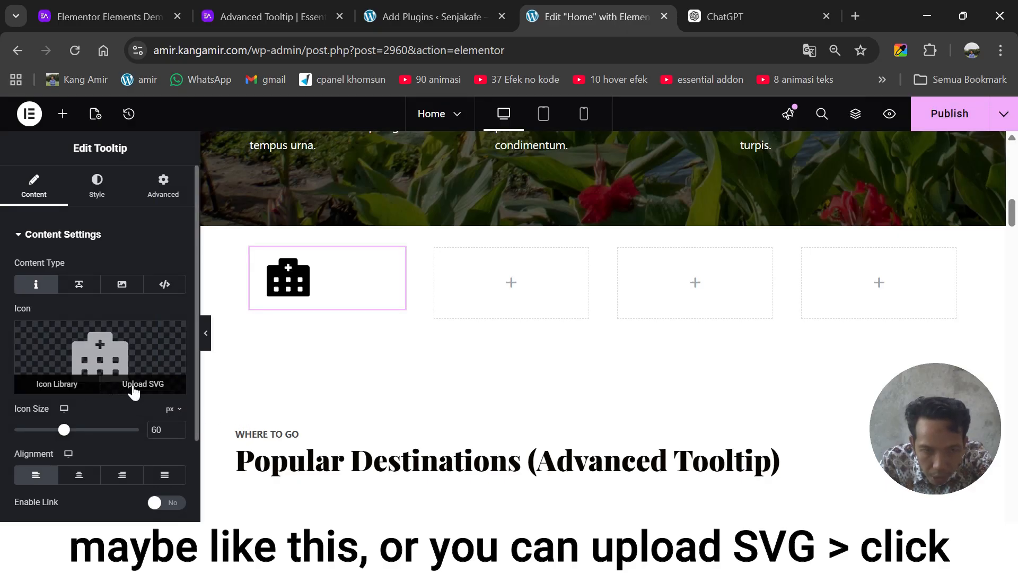
left_click(134, 391)
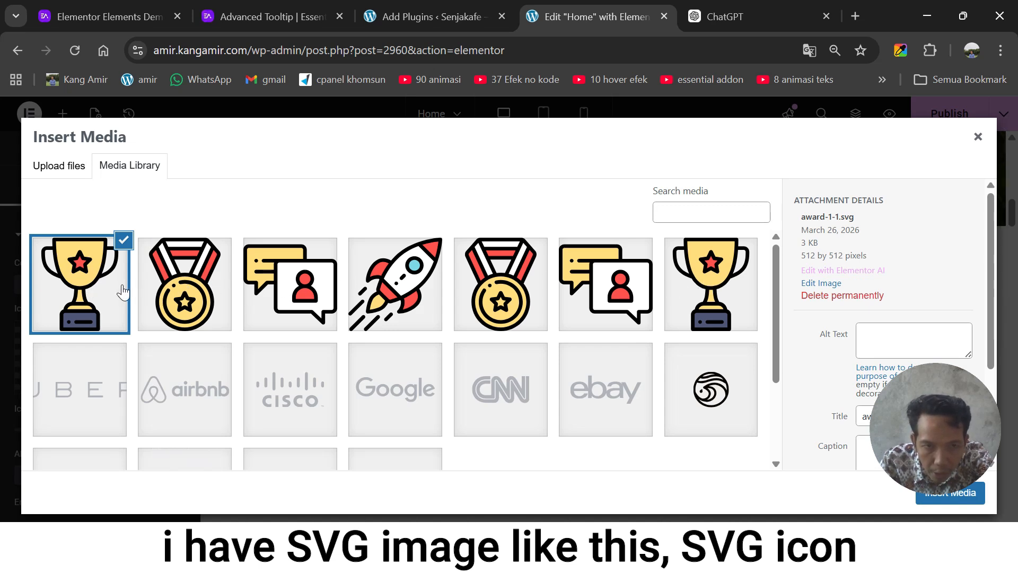
left_click(395, 284)
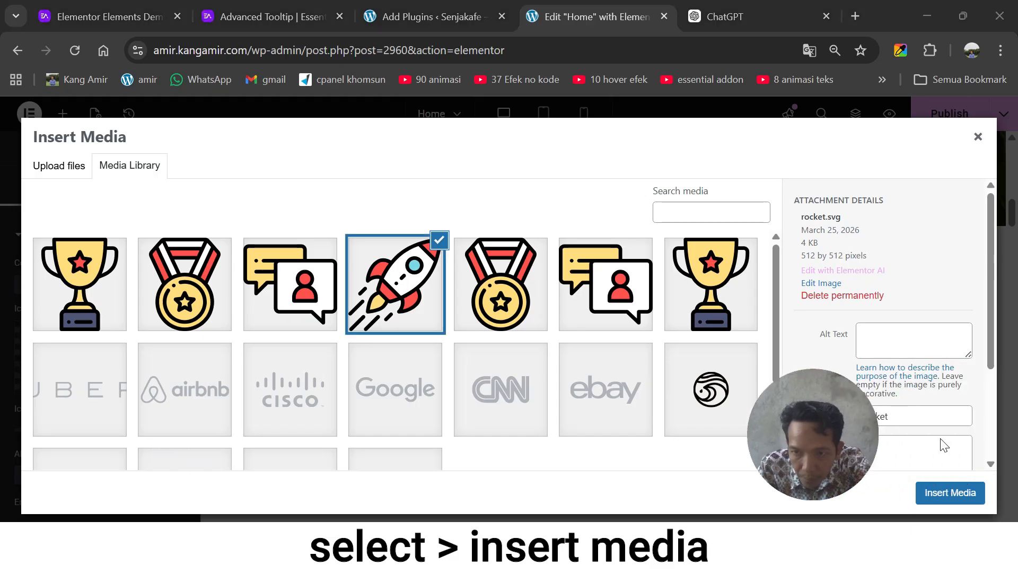
left_click(950, 493)
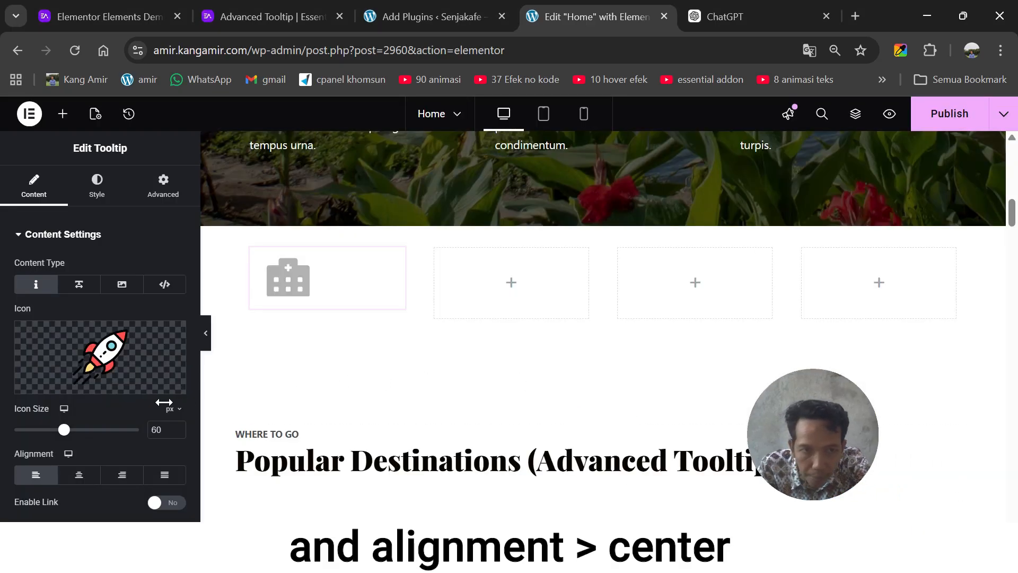
left_click(77, 477)
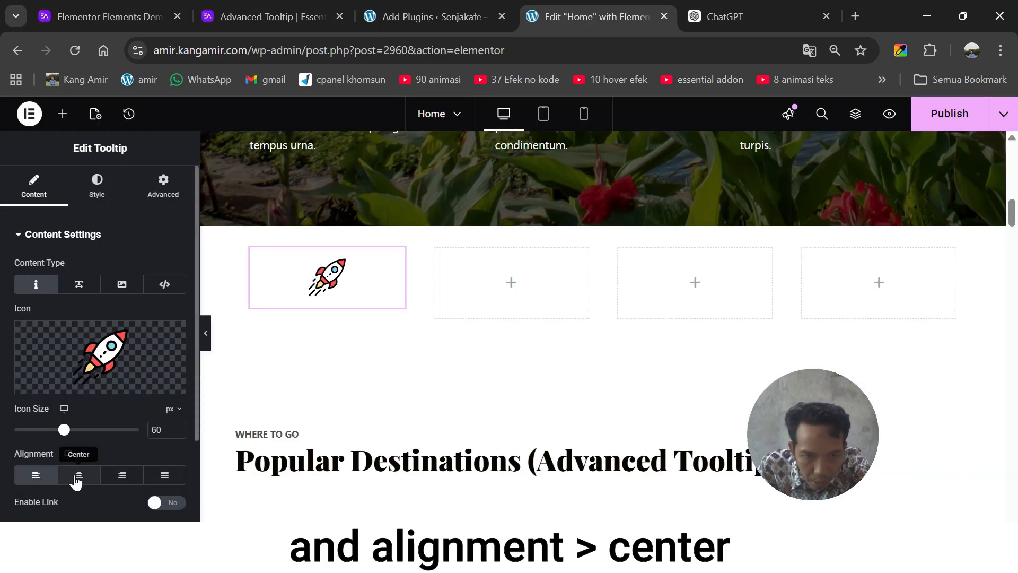
left_click(78, 477)
Repeat the placeholder text in the tooltip settings so the content is a single paragraph "Tooltip content Tooltip content".
scroll(159, 446, "down", 3)
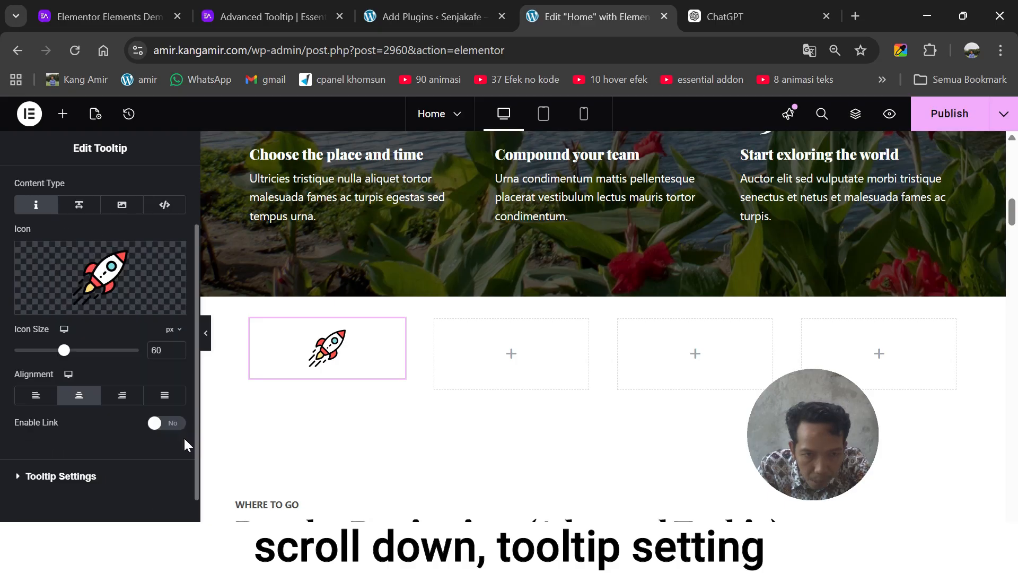
left_click(22, 432)
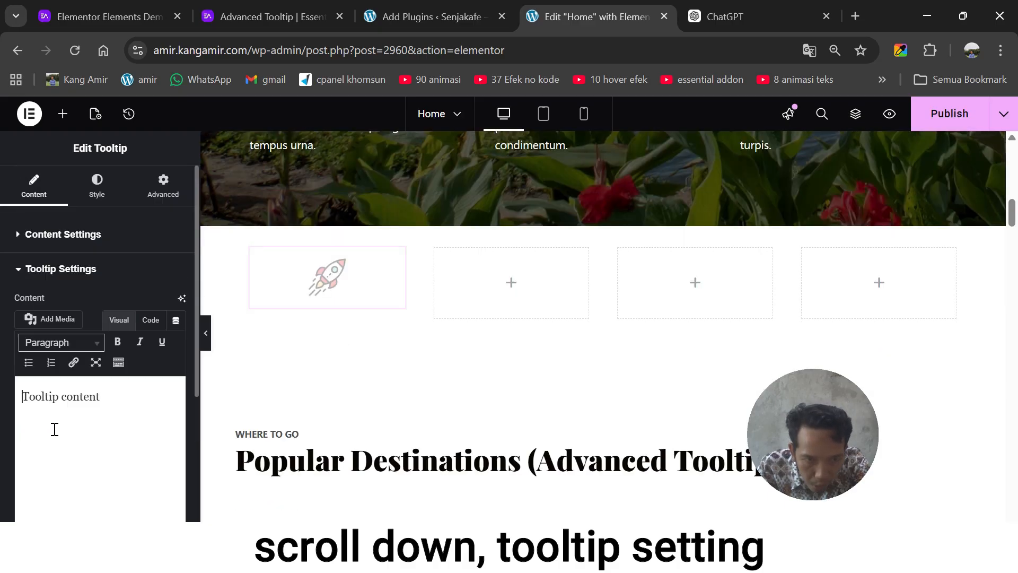
left_click(130, 401)
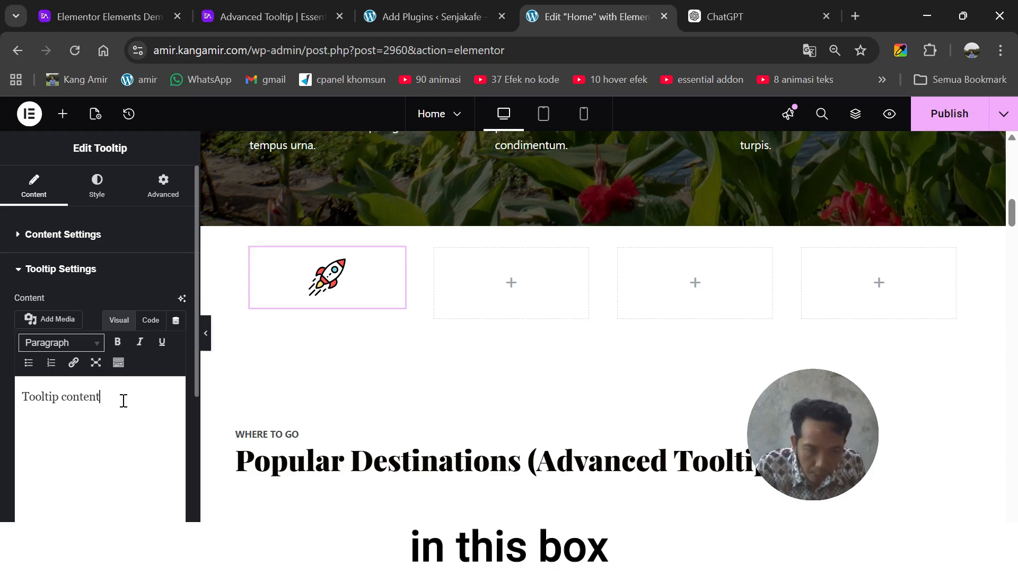
key("ctrl+a")
key("ctrl+c")
key("ctrl+v")
key("ctrl+v")
left_click(25, 422)
key("BackSpace")
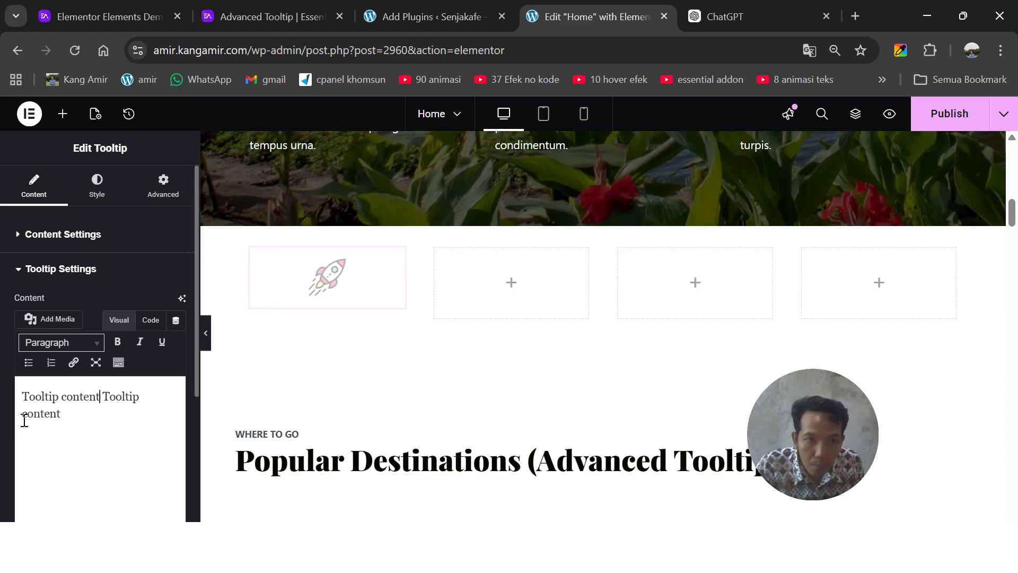
Set the tooltip's hover direction to Left and preview it on the rocket icon at full page width.
scroll(157, 356, "down", 2)
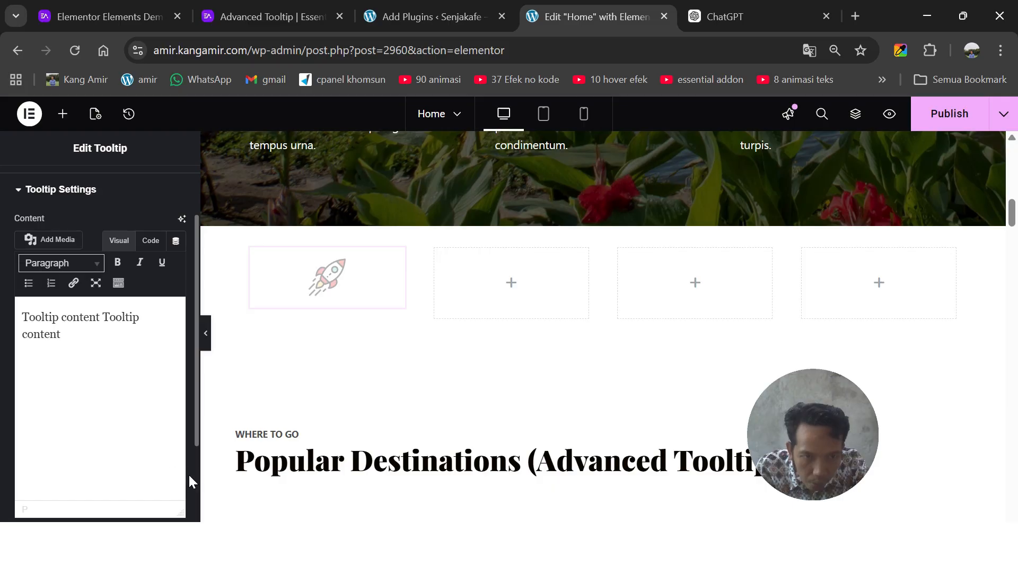
scroll(192, 475, "down", 3)
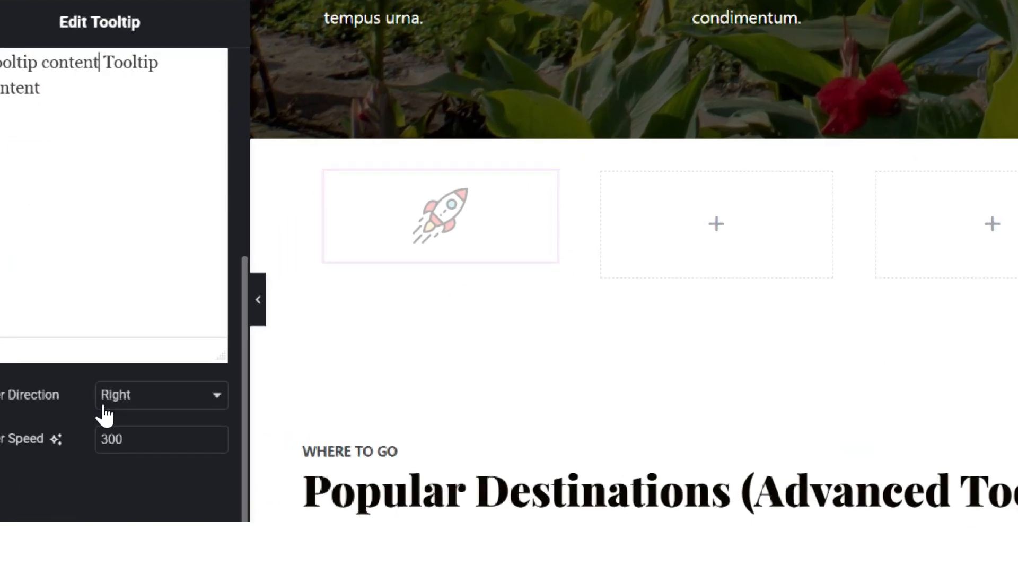
left_click(150, 396)
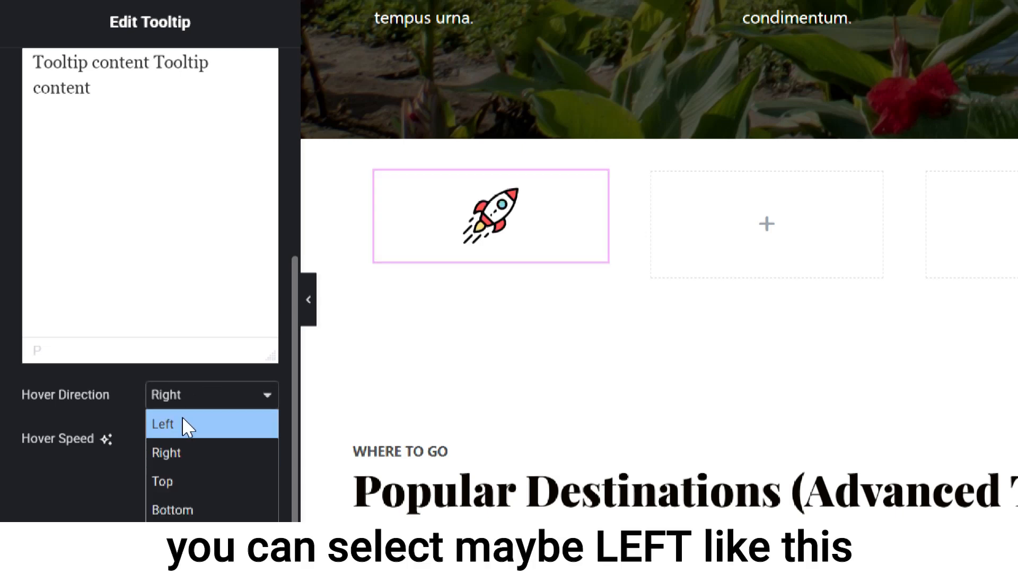
left_click(183, 419)
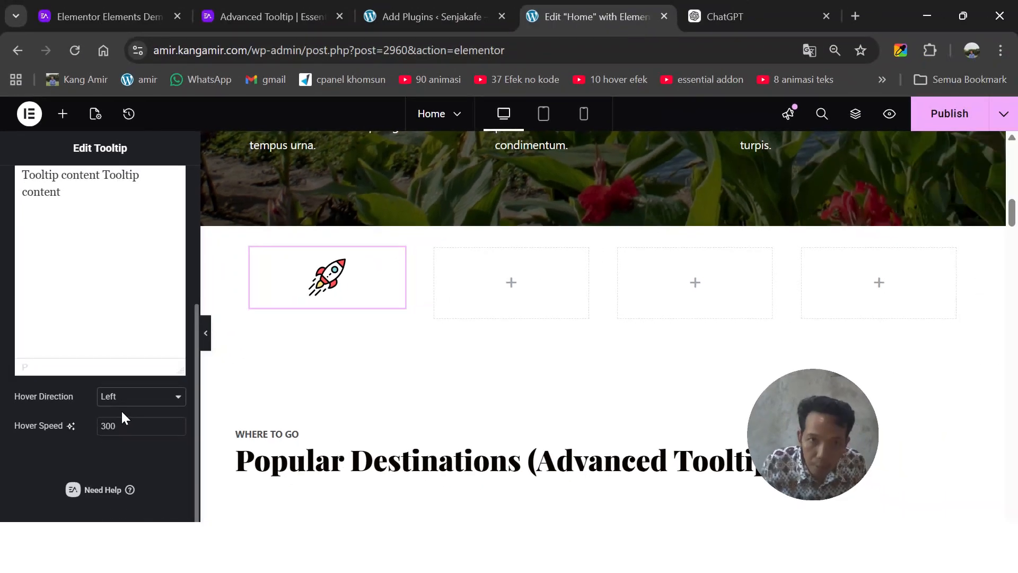
mouse_move(497, 222)
scroll(221, 336, "up", 1)
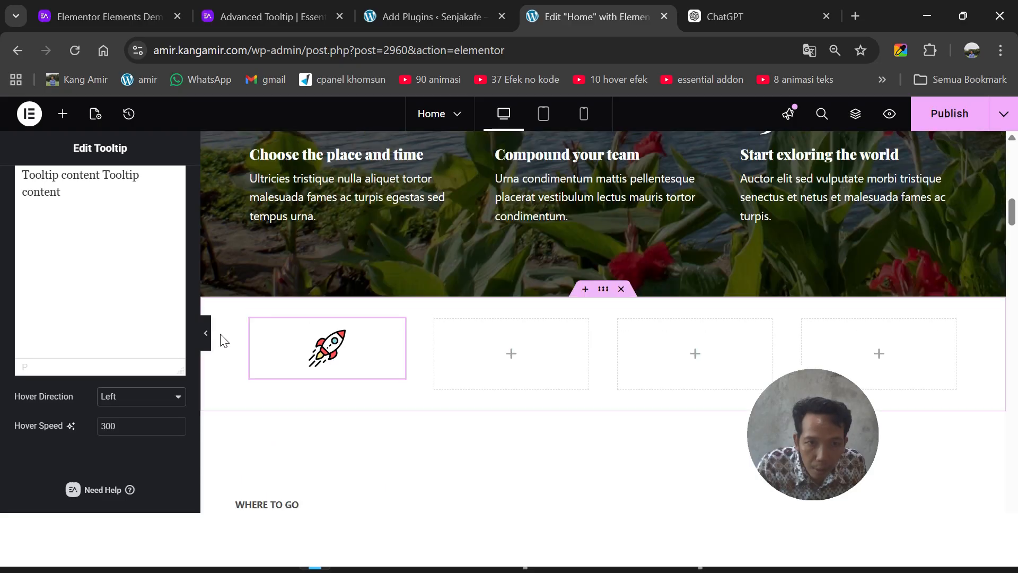
left_click(206, 332)
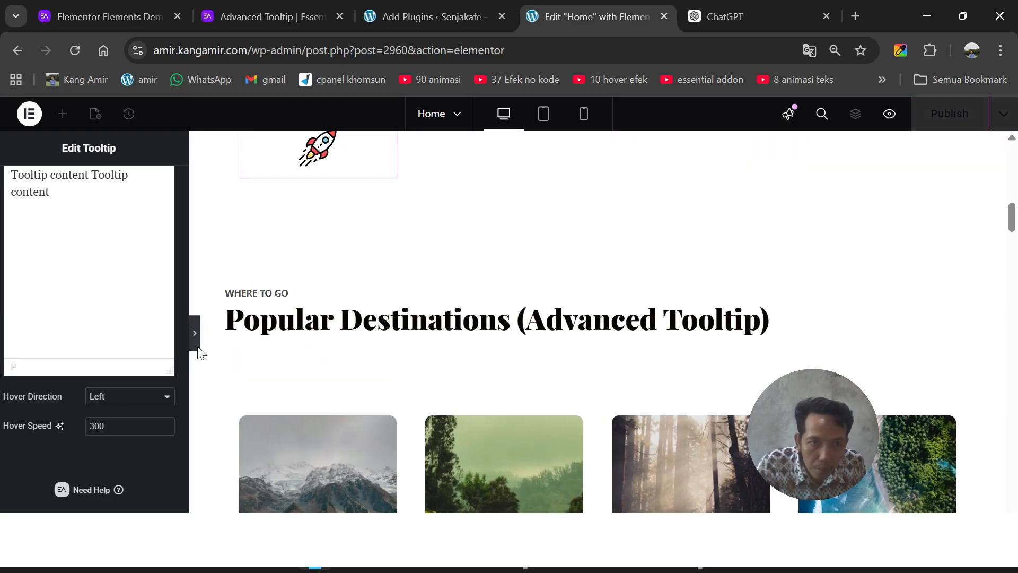
scroll(223, 303, "up", 4)
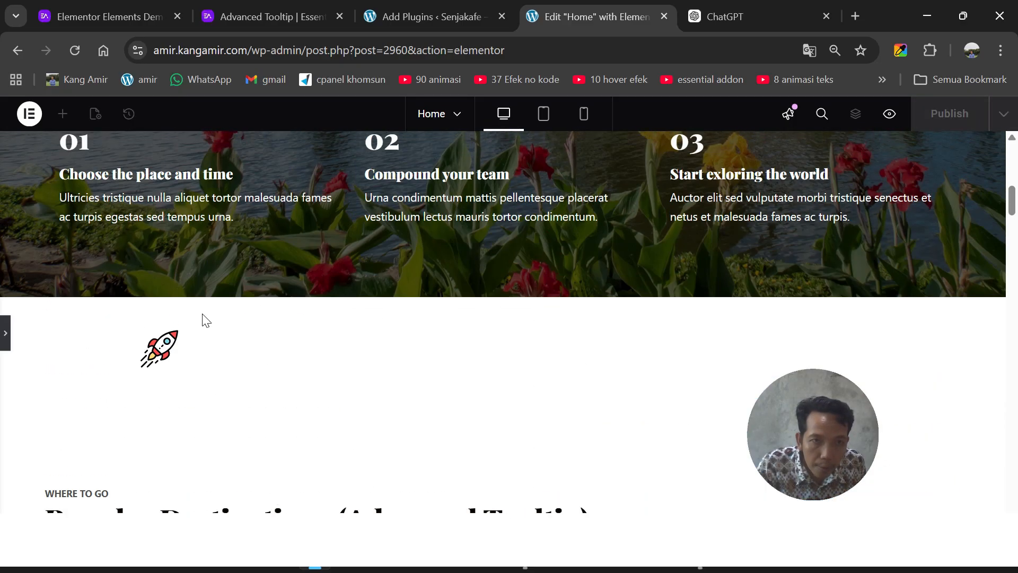
mouse_move(144, 356)
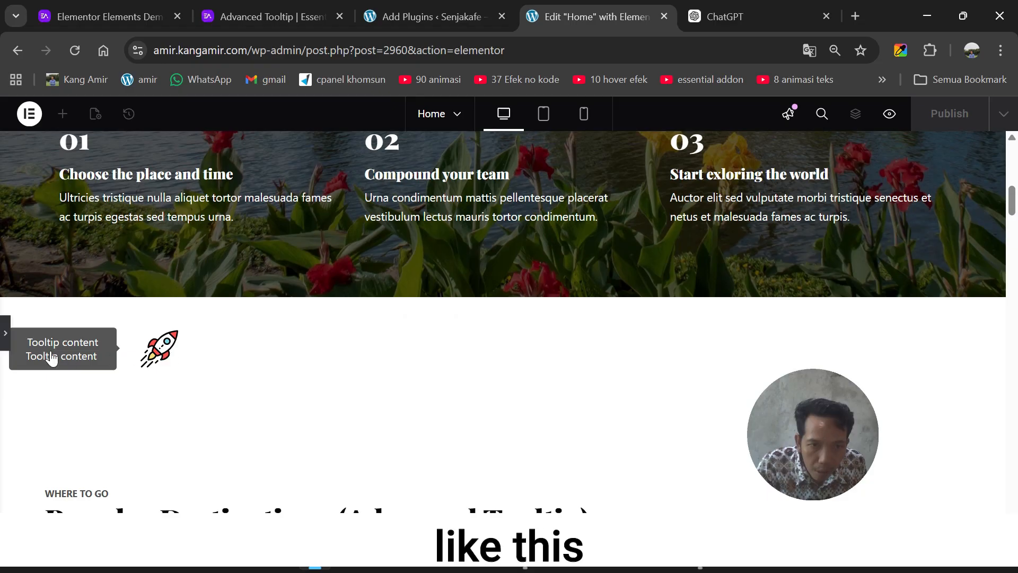
Change the tooltip's hover direction to Right and preview it on the rocket icon at full page width.
left_click(5, 333)
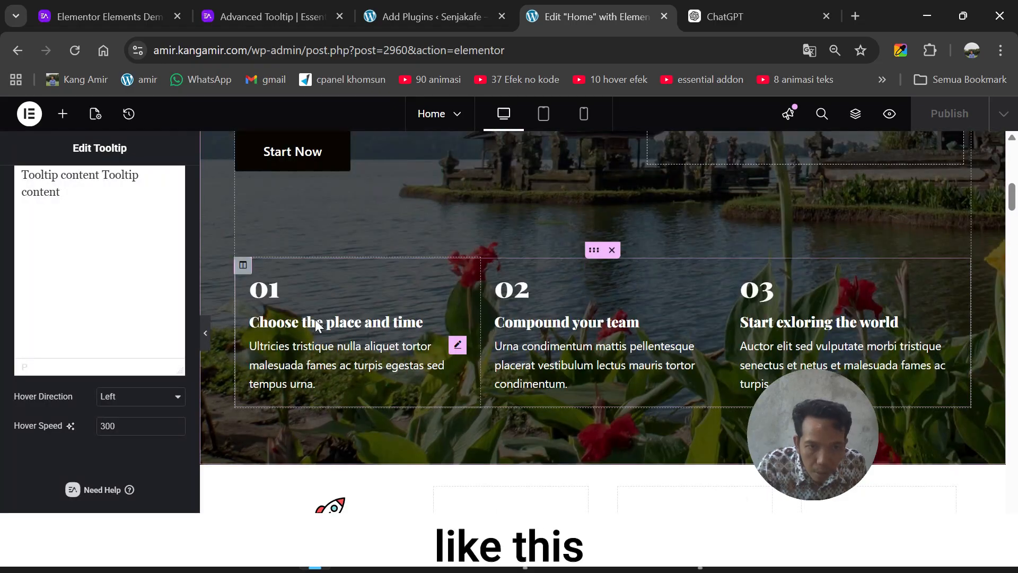
scroll(315, 319, "down", 5)
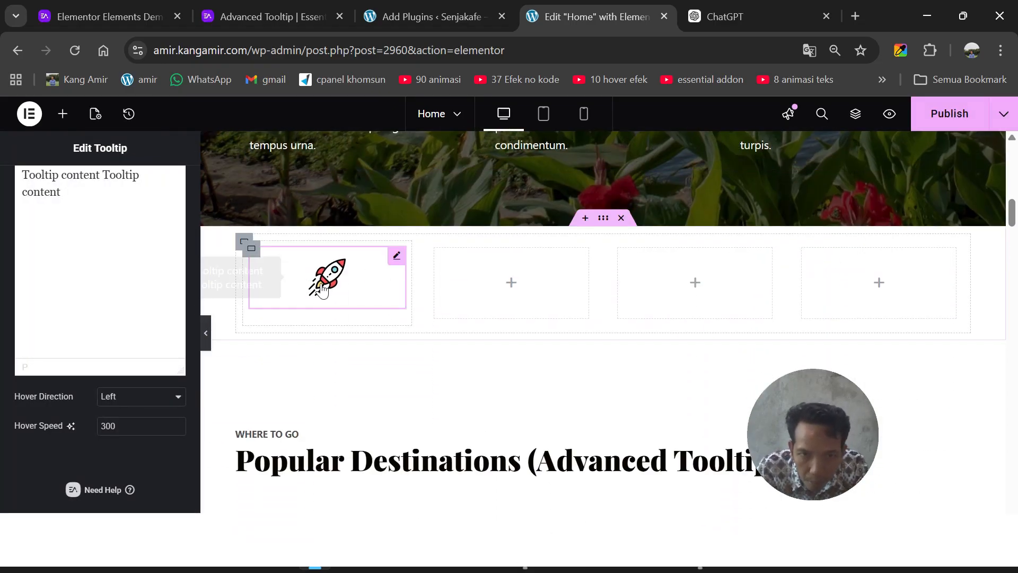
left_click(151, 403)
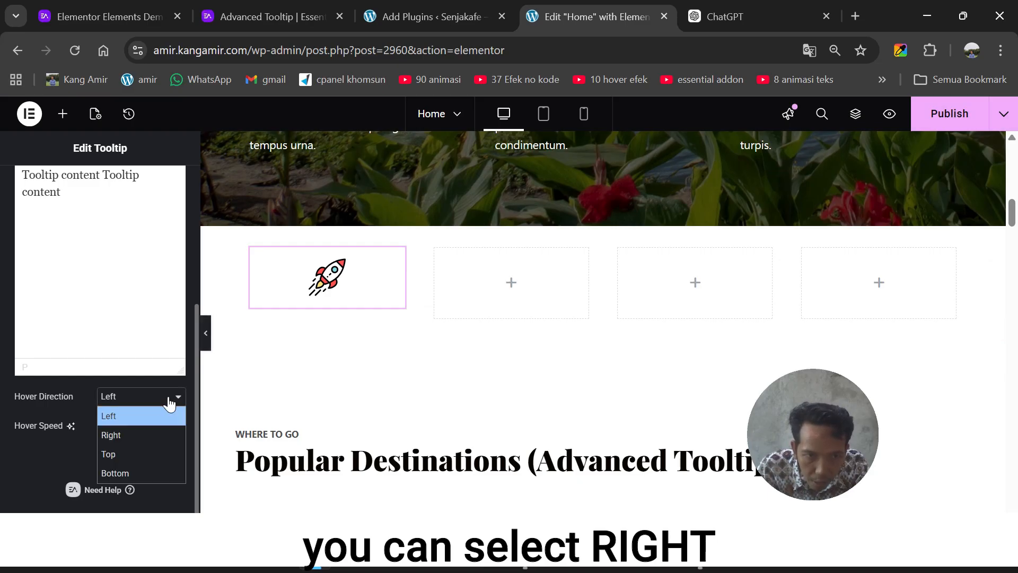
left_click(125, 434)
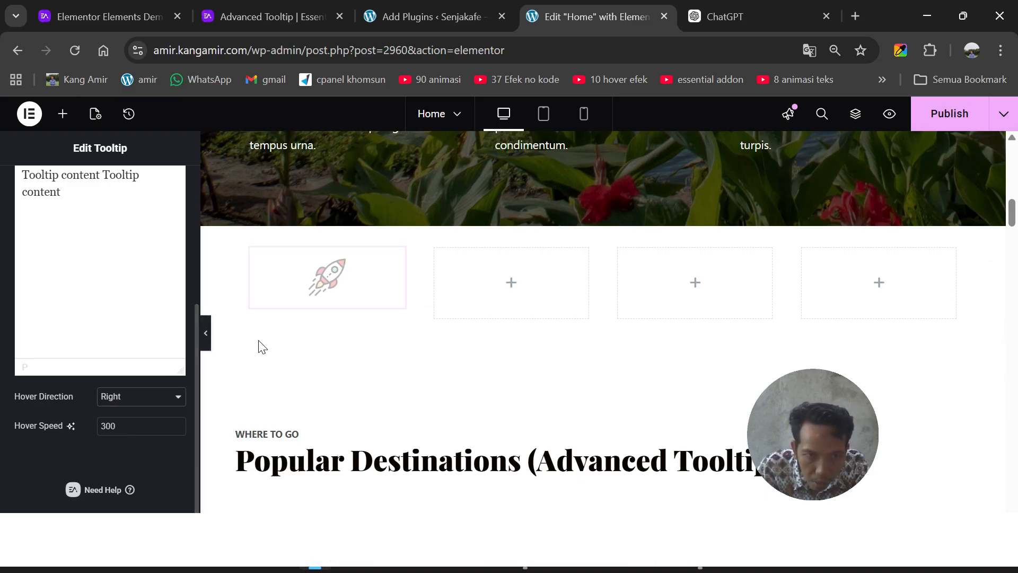
left_click(206, 334)
scroll(202, 345, "up", 4)
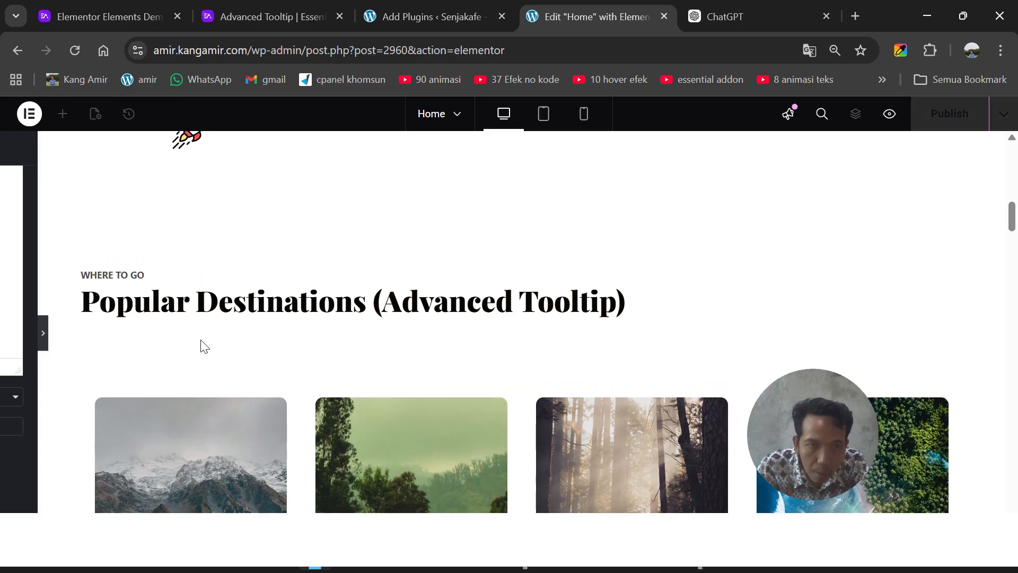
mouse_move(153, 350)
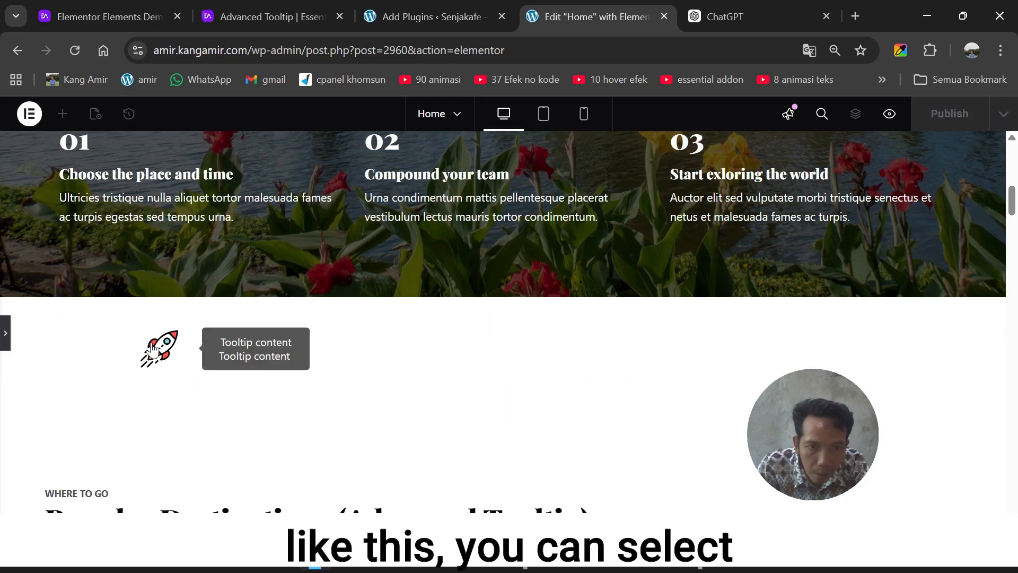
Change the tooltip's hover direction to Top and preview it on the rocket icon.
left_click(5, 333)
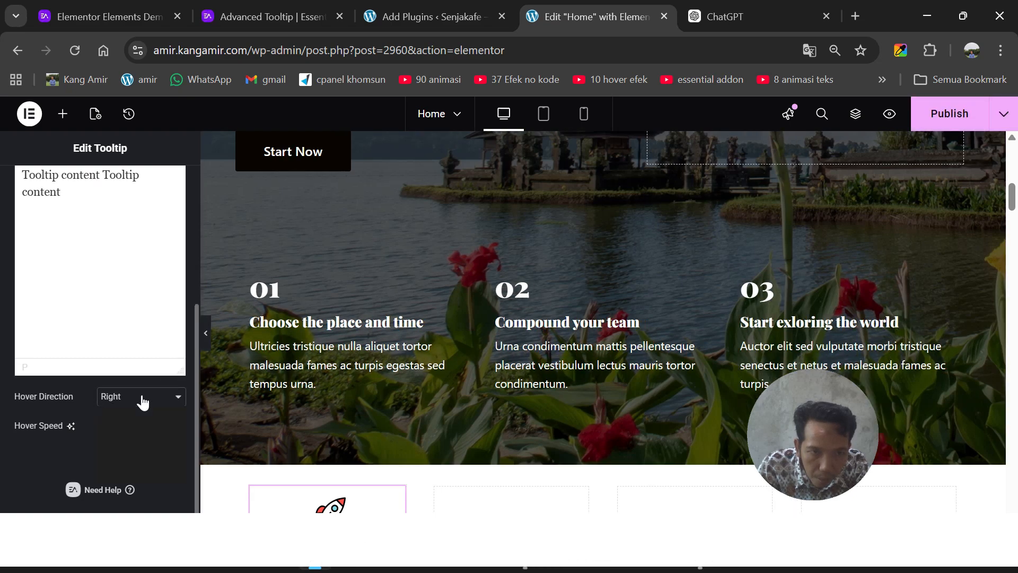
left_click(141, 404)
left_click(123, 453)
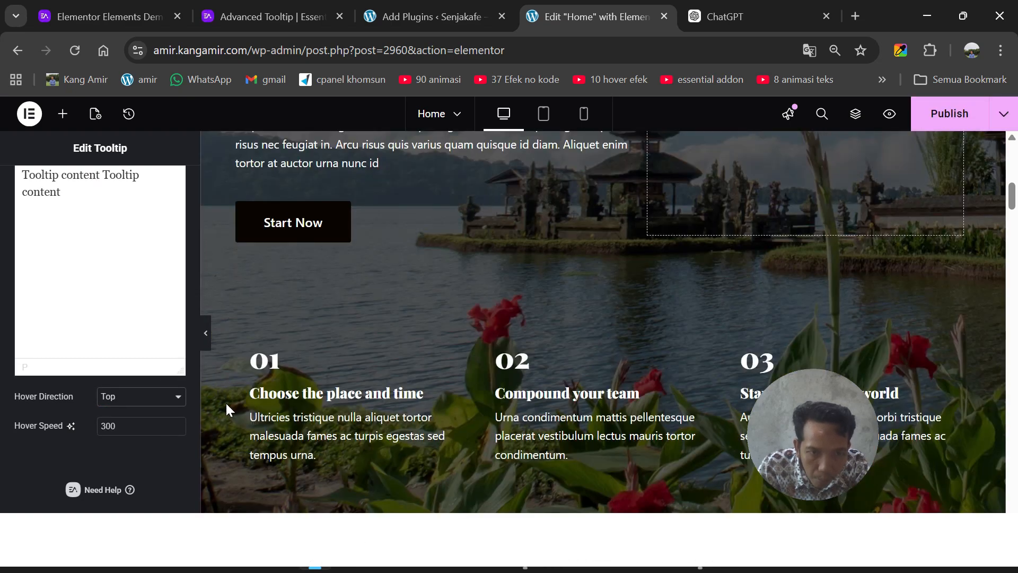
scroll(280, 346, "down", 5)
mouse_move(295, 350)
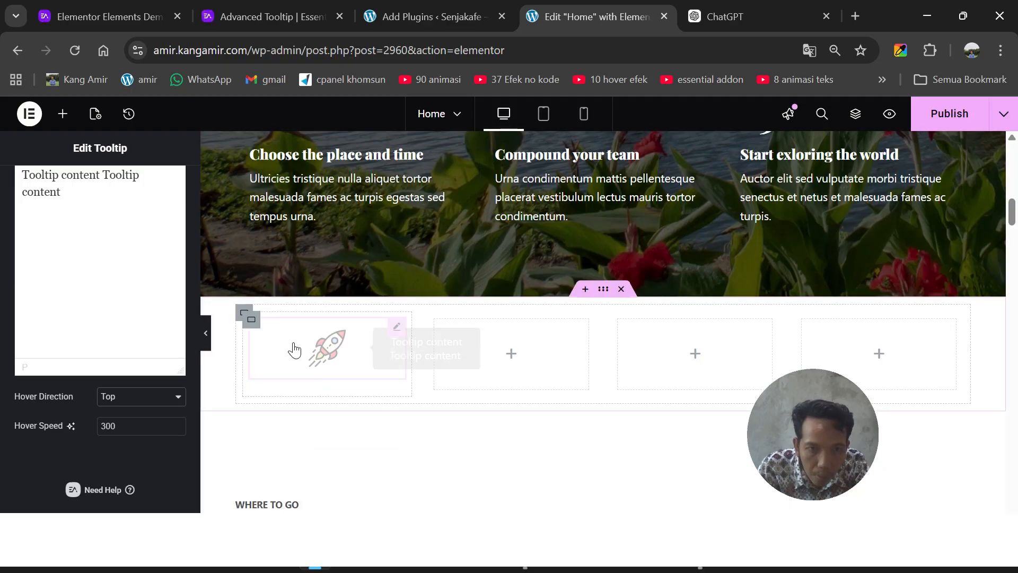
scroll(246, 341, "down", 1)
scroll(205, 341, "down", 2)
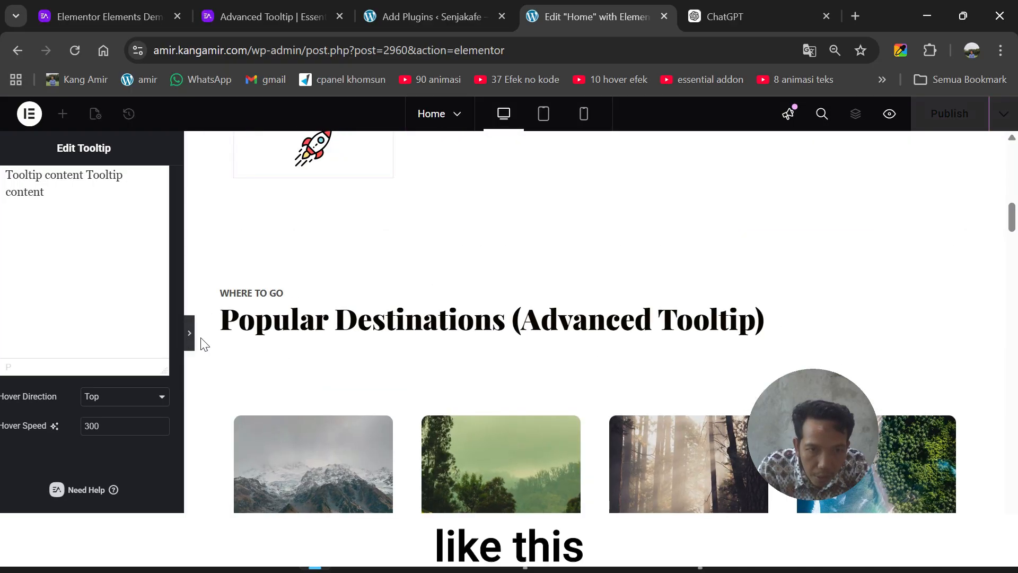
left_click(204, 340)
scroll(248, 342, "up", 4)
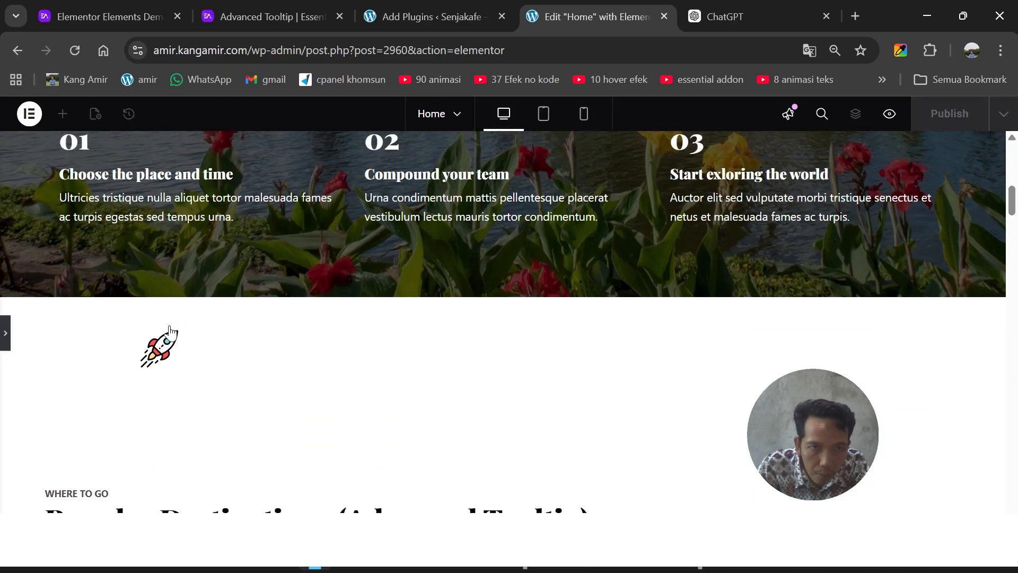
mouse_move(166, 342)
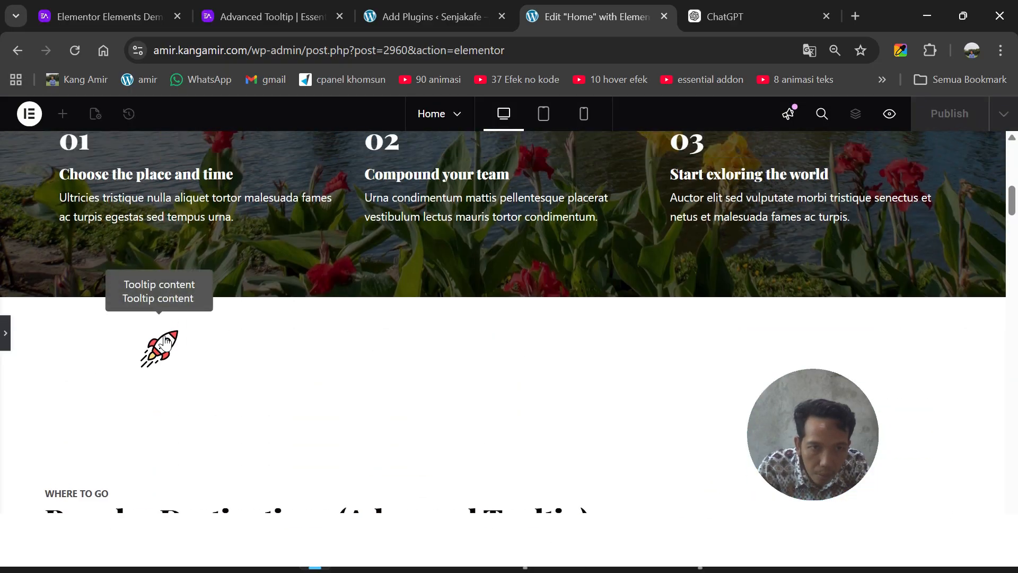
left_click(5, 333)
scroll(280, 347, "down", 4)
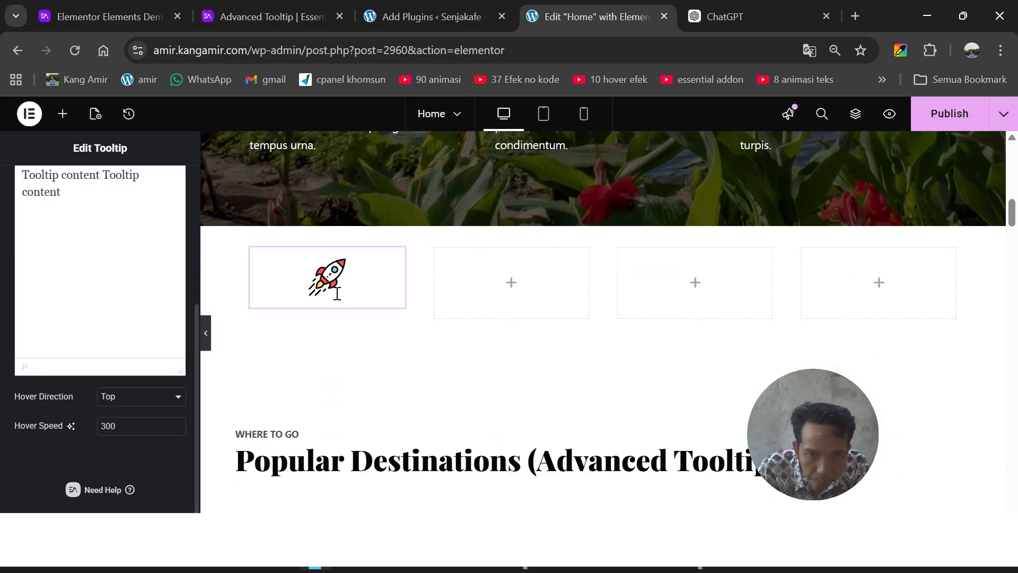
mouse_move(345, 285)
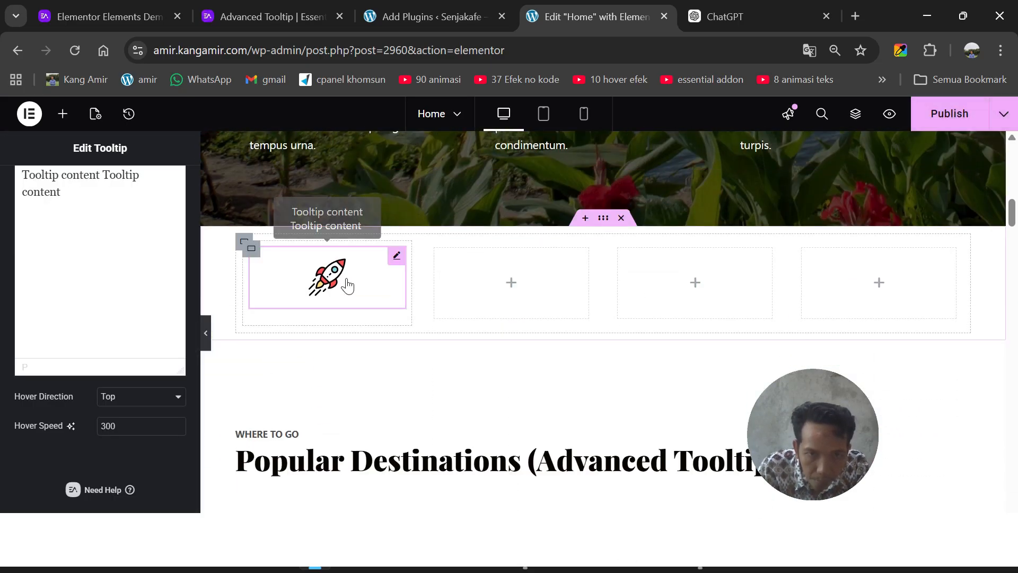
Change the tooltip's hover direction to Bottom and preview it on the rocket icon at full page width.
left_click(127, 402)
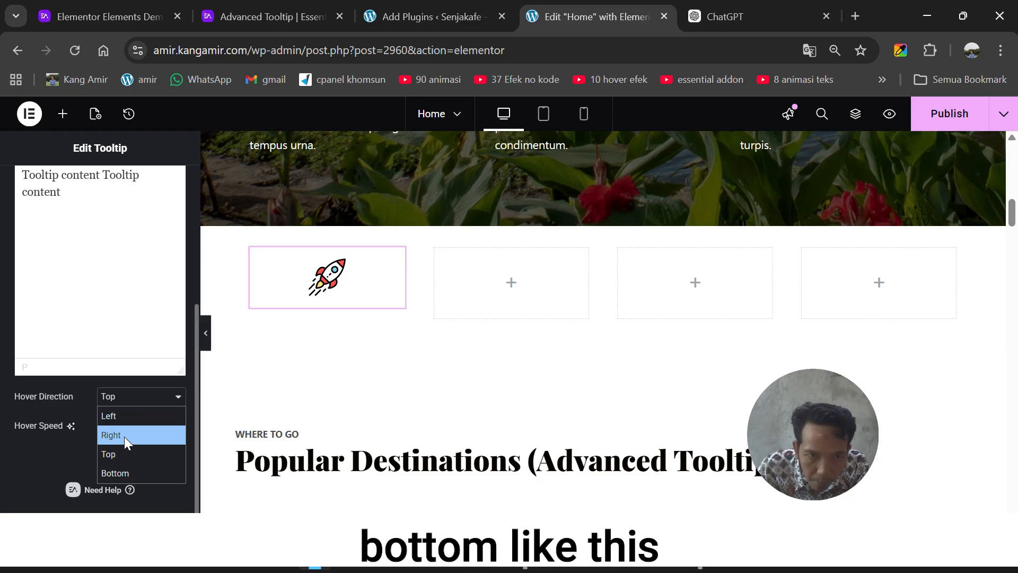
left_click(124, 467)
scroll(206, 340, "down", 2)
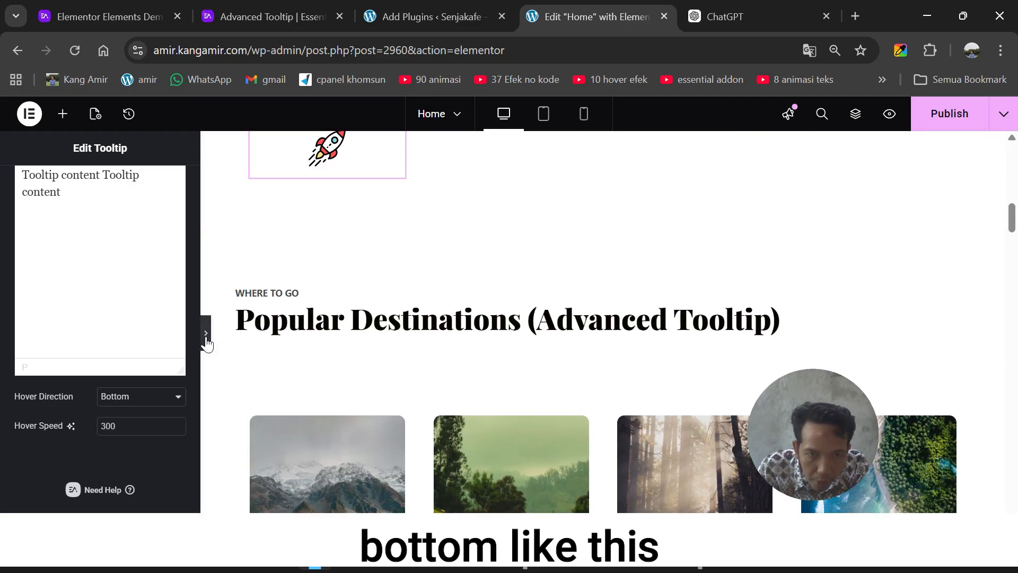
left_click(206, 334)
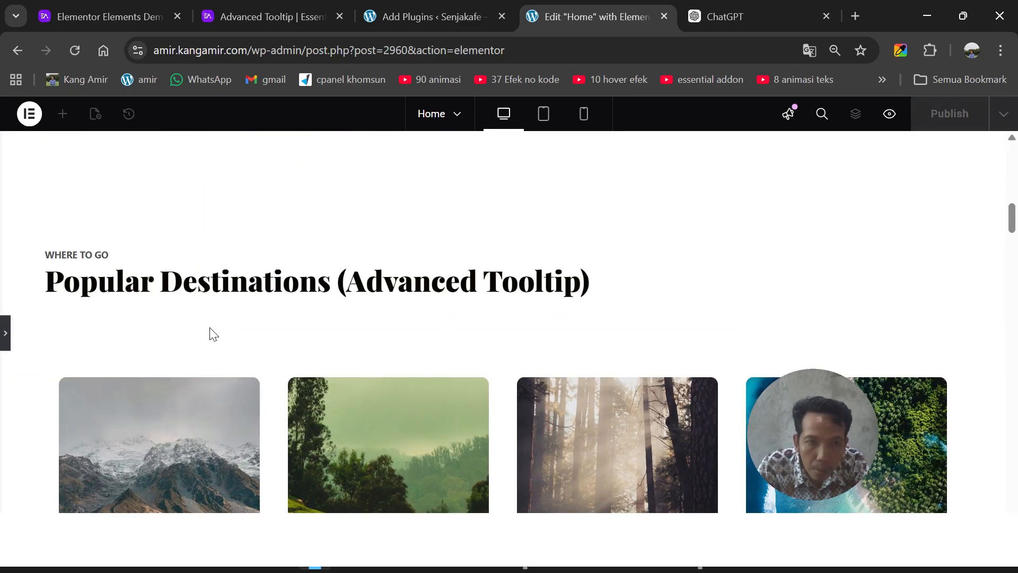
scroll(209, 334, "up", 3)
mouse_move(161, 260)
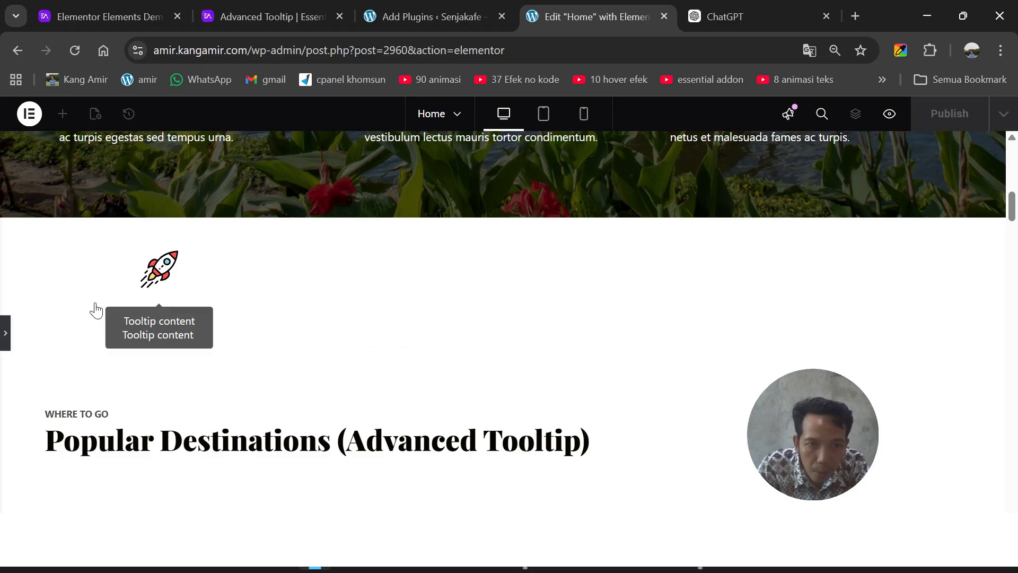
Switch the rocket tooltip's content type to Image and choose the media library photo of the woman in white working on a laptop.
left_click(5, 333)
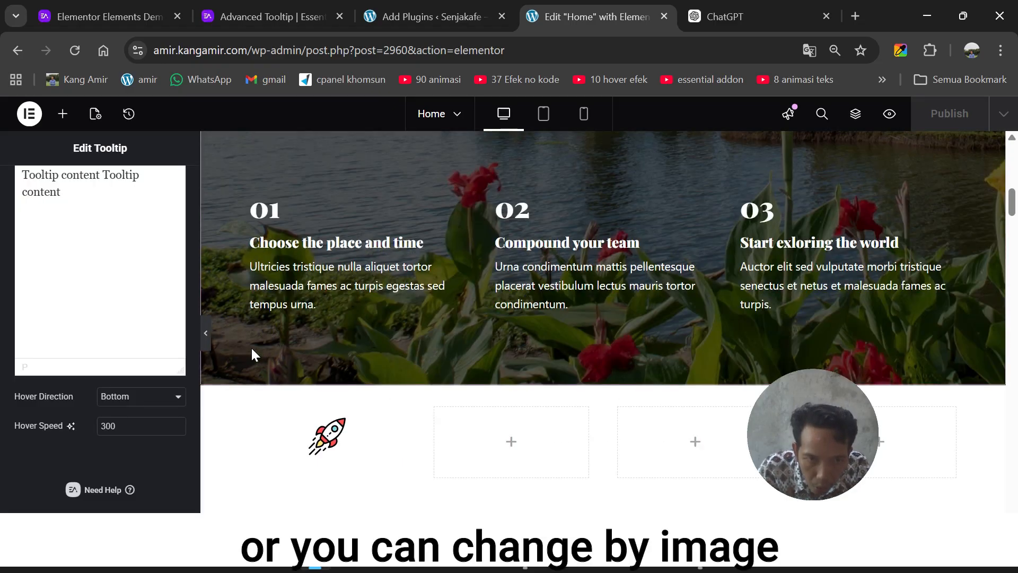
scroll(167, 447, "up", 2)
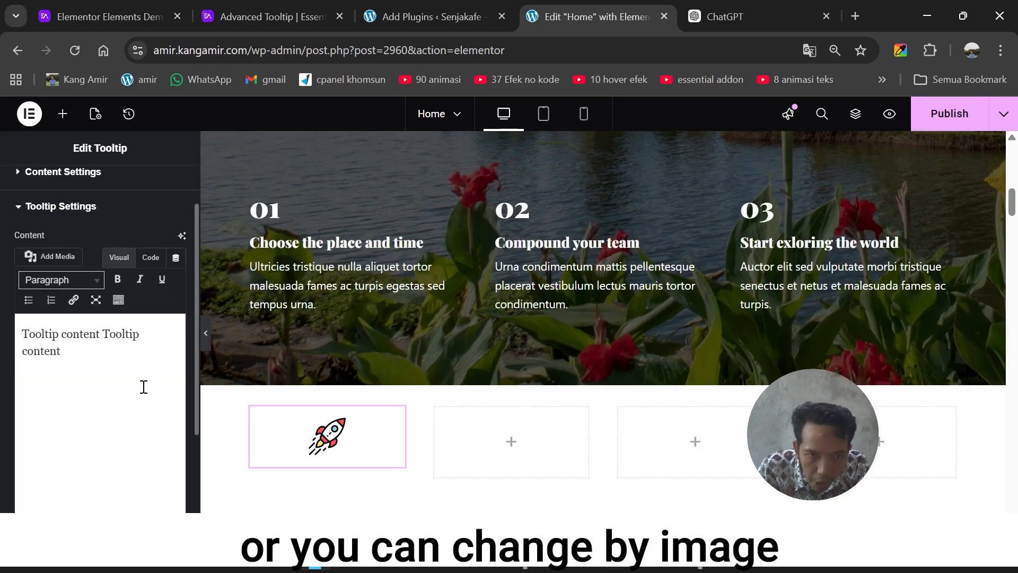
scroll(155, 300, "up", 1)
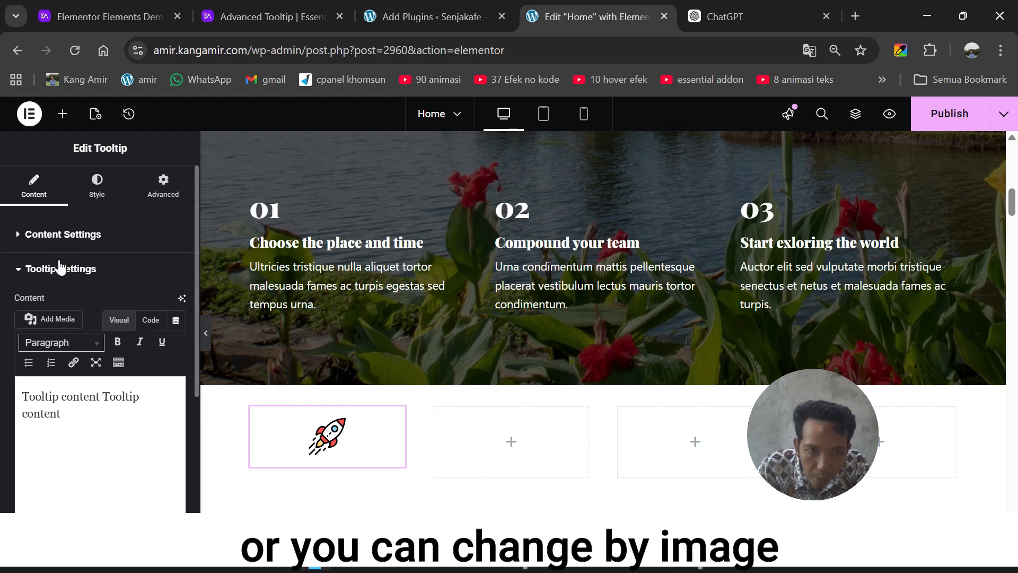
left_click(22, 242)
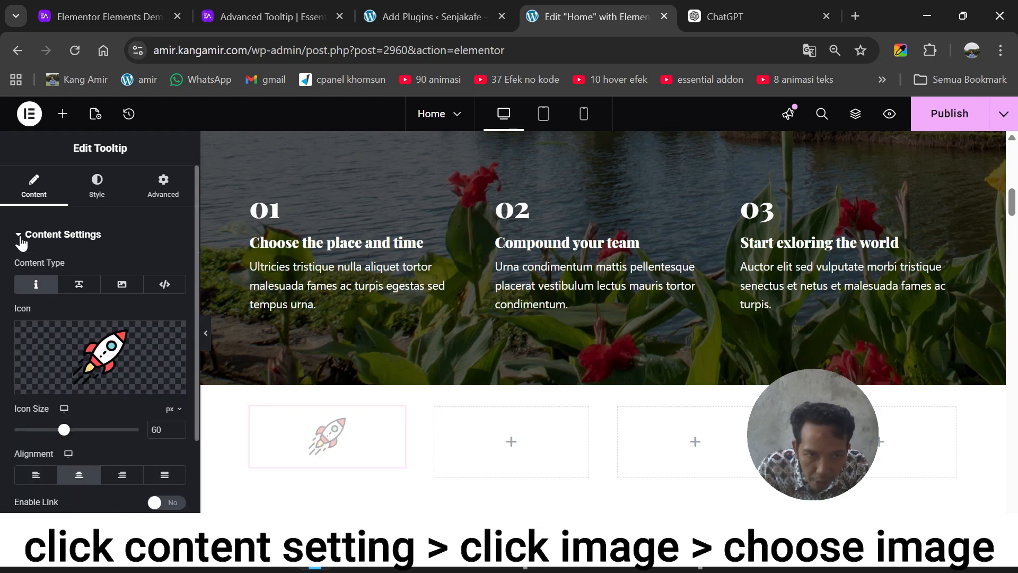
left_click(120, 286)
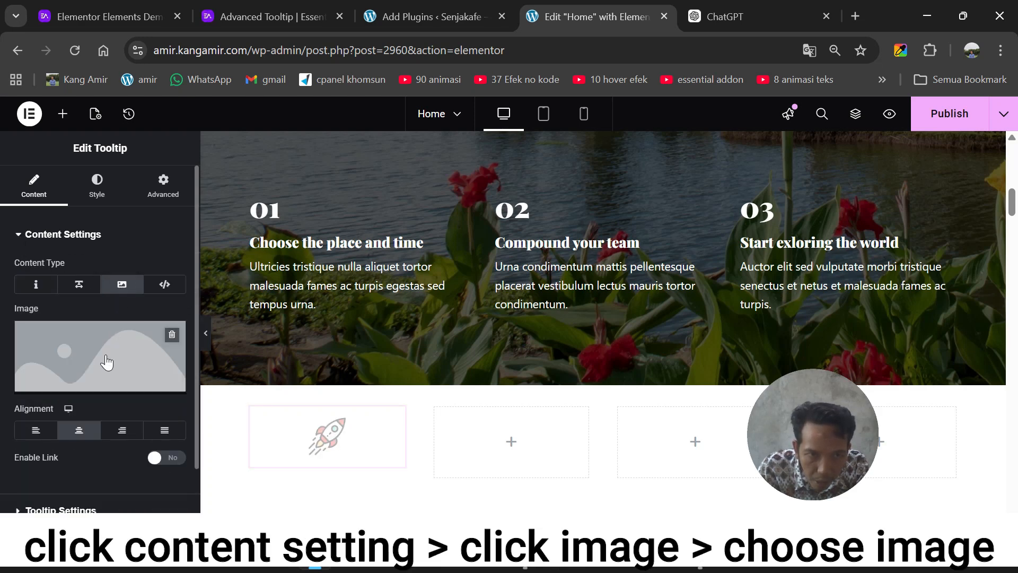
left_click(96, 391)
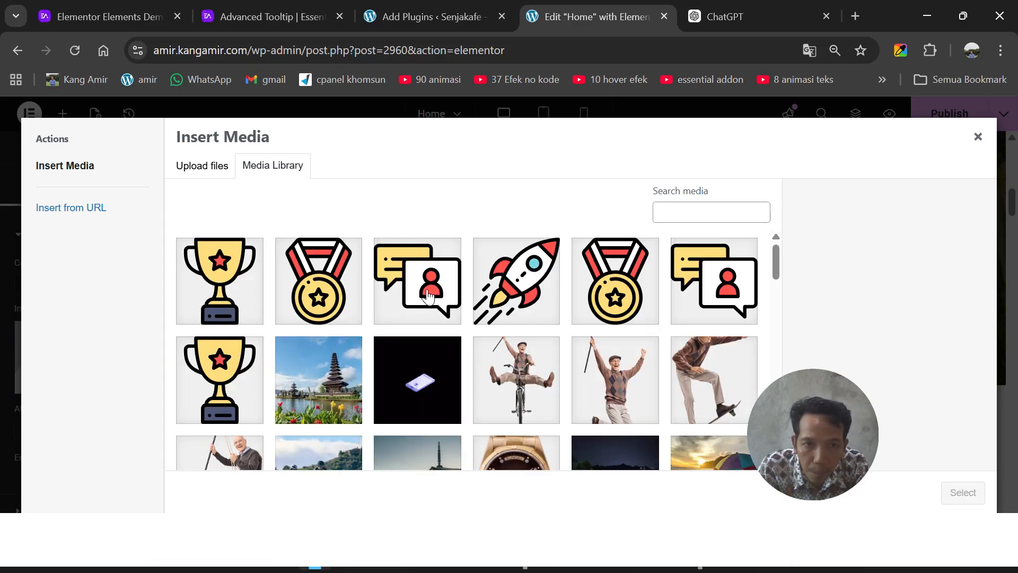
scroll(427, 307, "down", 2)
scroll(427, 307, "down", 2)
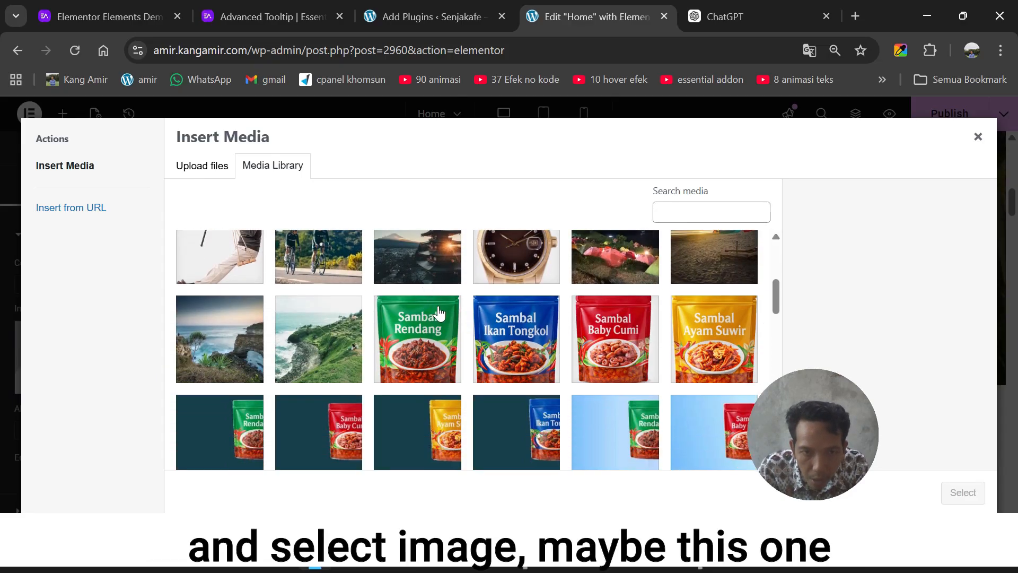
scroll(438, 313, "down", 5)
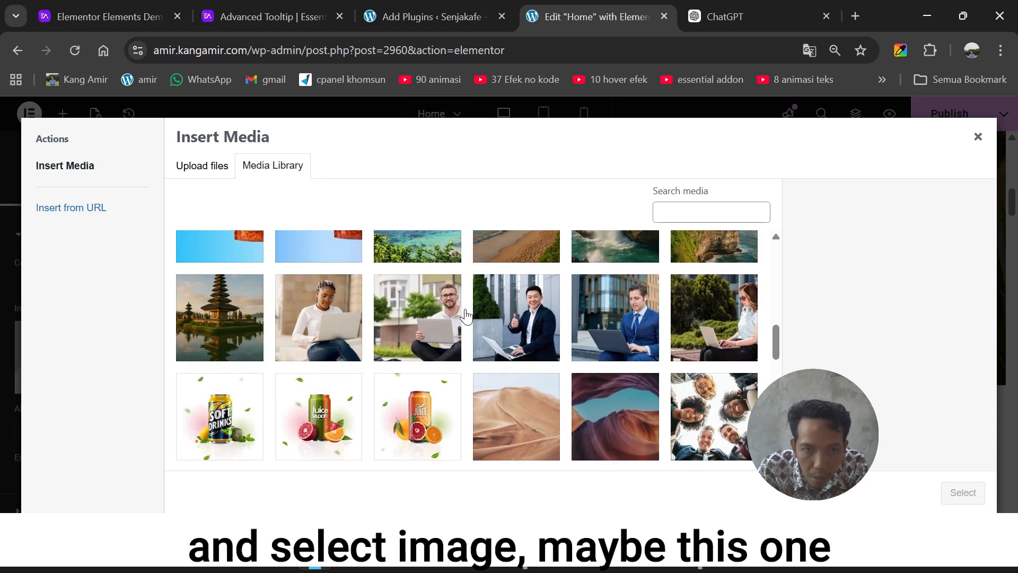
left_click(332, 338)
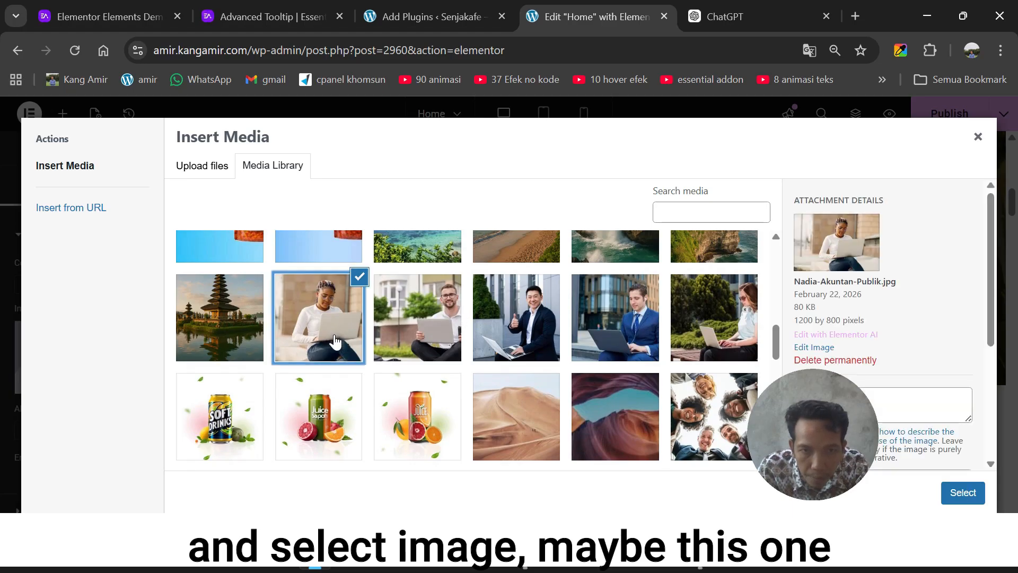
left_click(962, 494)
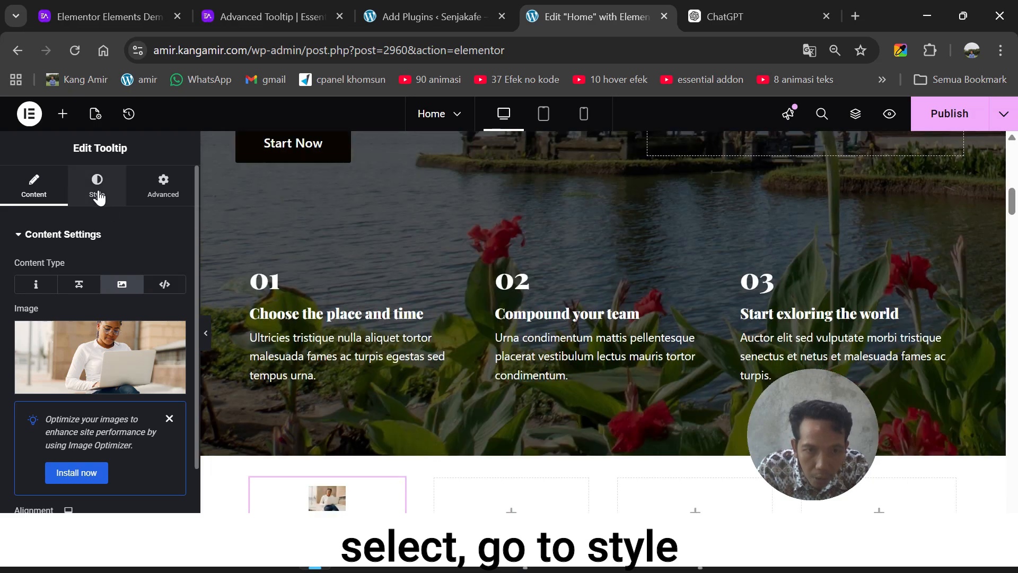
Set the tooltip's content max width to 192 px and preview the tooltip on the enlarged photo.
left_click(97, 191)
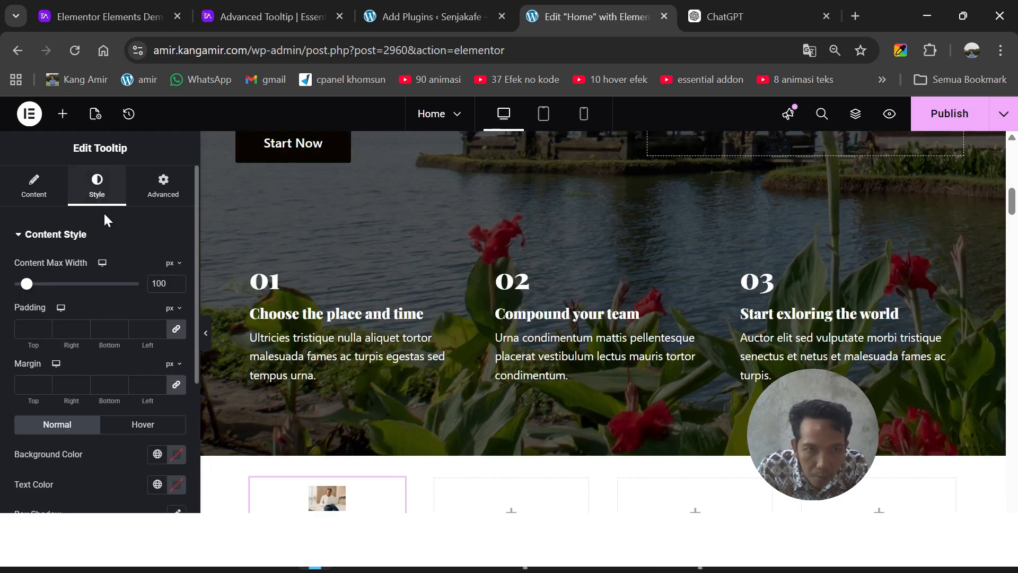
scroll(106, 286, "down", 2)
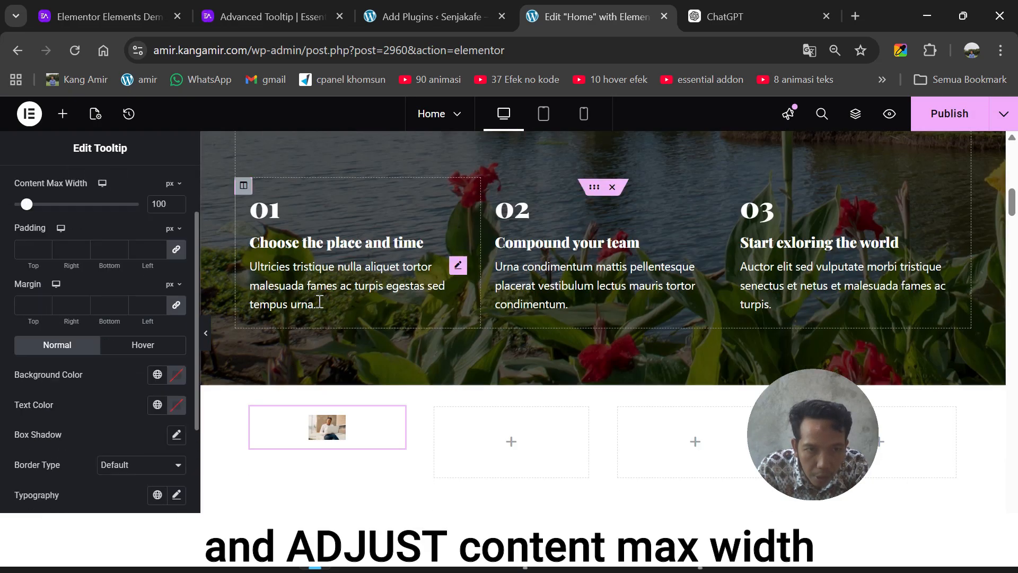
scroll(325, 297, "down", 3)
scroll(74, 255, "up", 2)
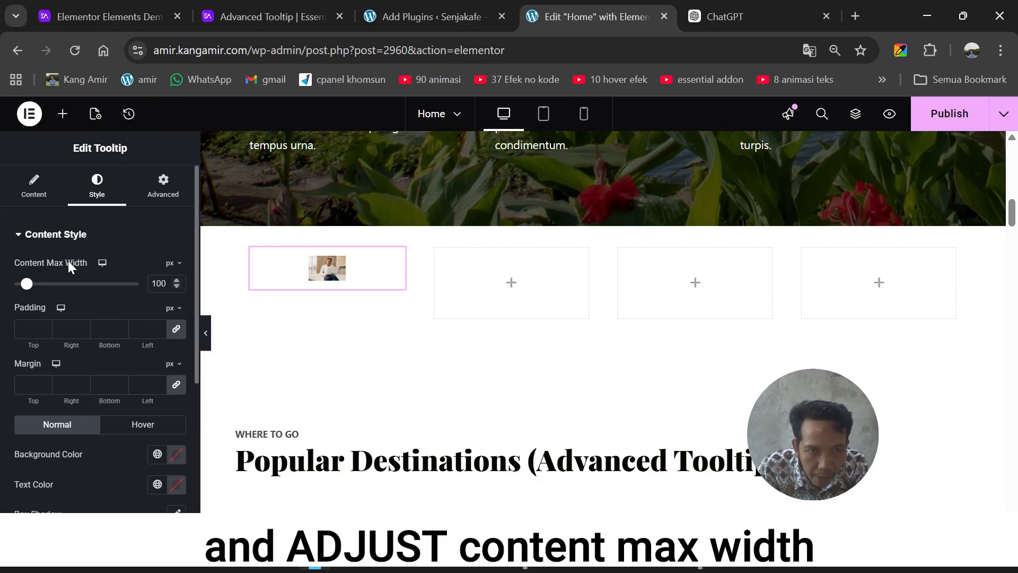
left_click_drag(26, 284, 39, 311)
scroll(314, 285, "up", 1)
mouse_move(366, 332)
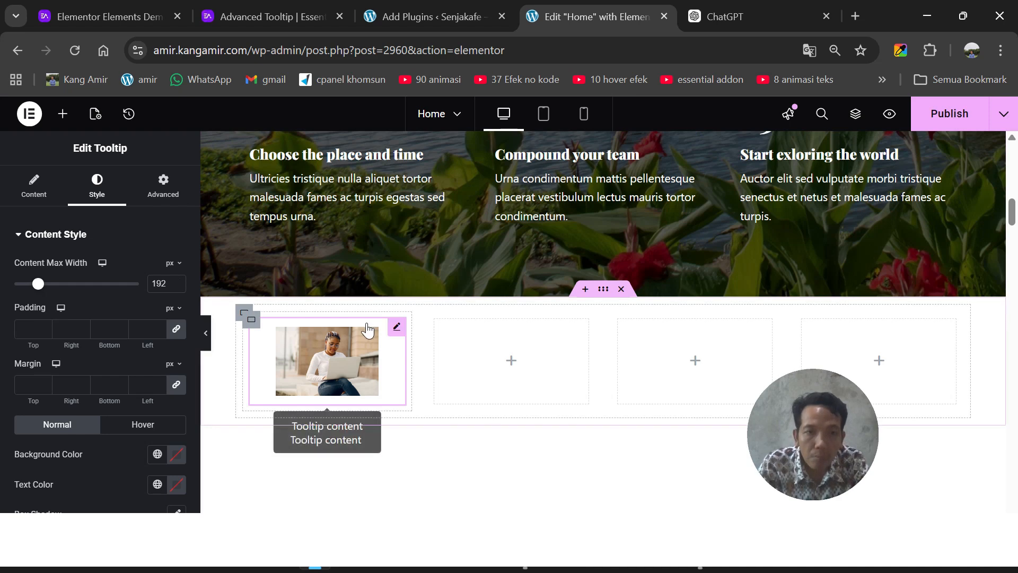
scroll(381, 401, "down", 1)
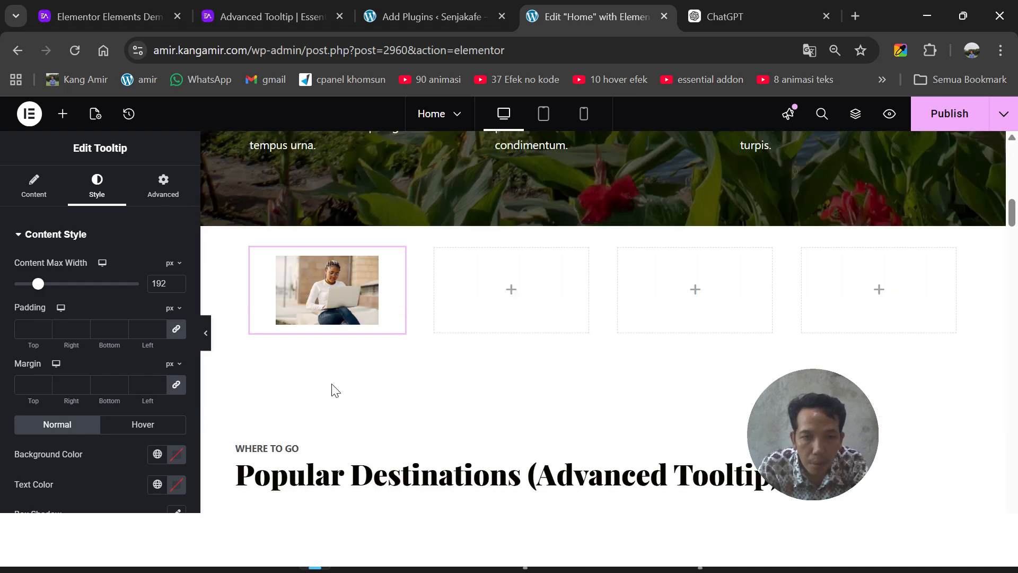
Switch the tooltip's content type back to Icon to restore the rocket.
left_click(37, 199)
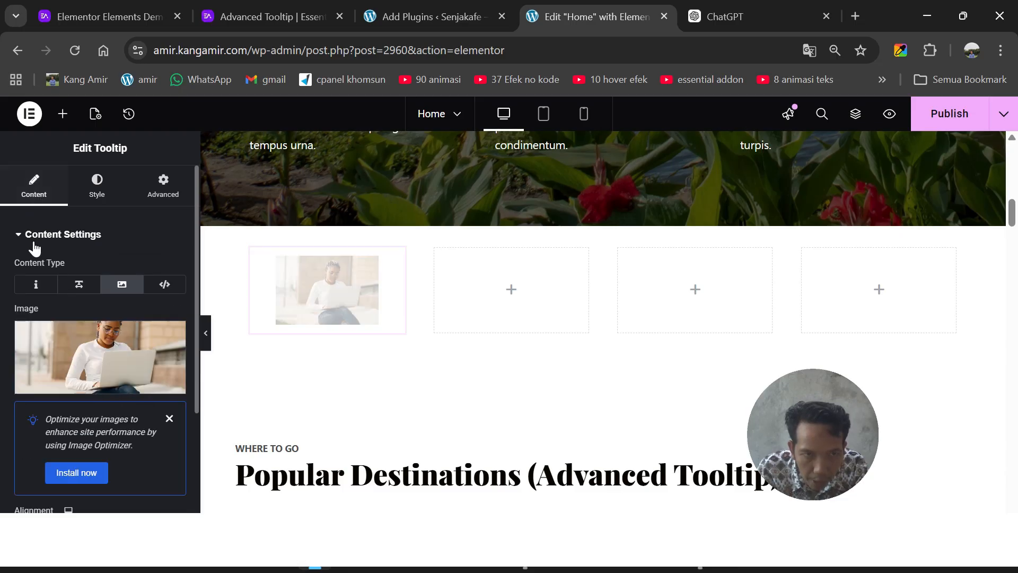
left_click(37, 286)
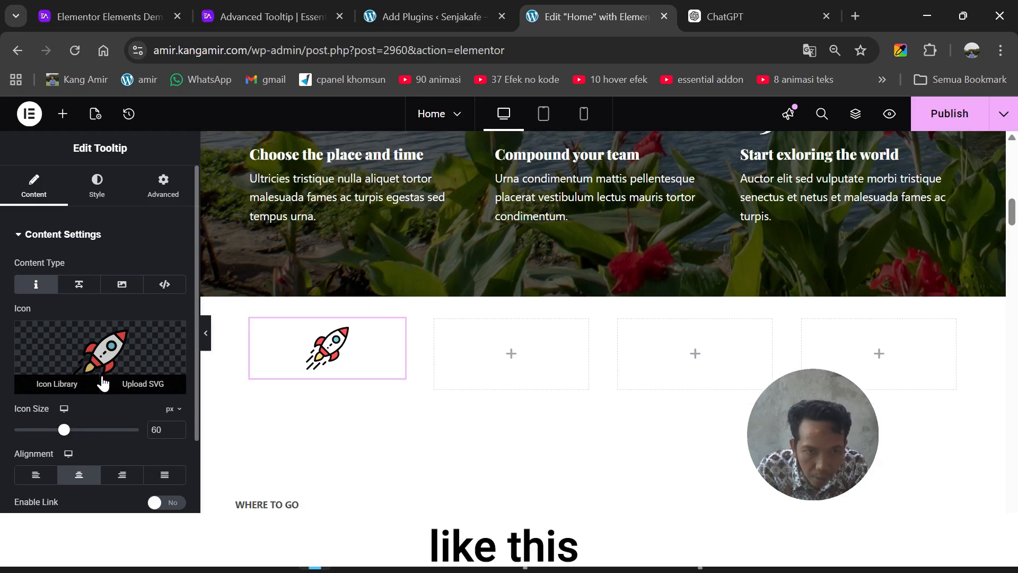
scroll(479, 331, "down", 1)
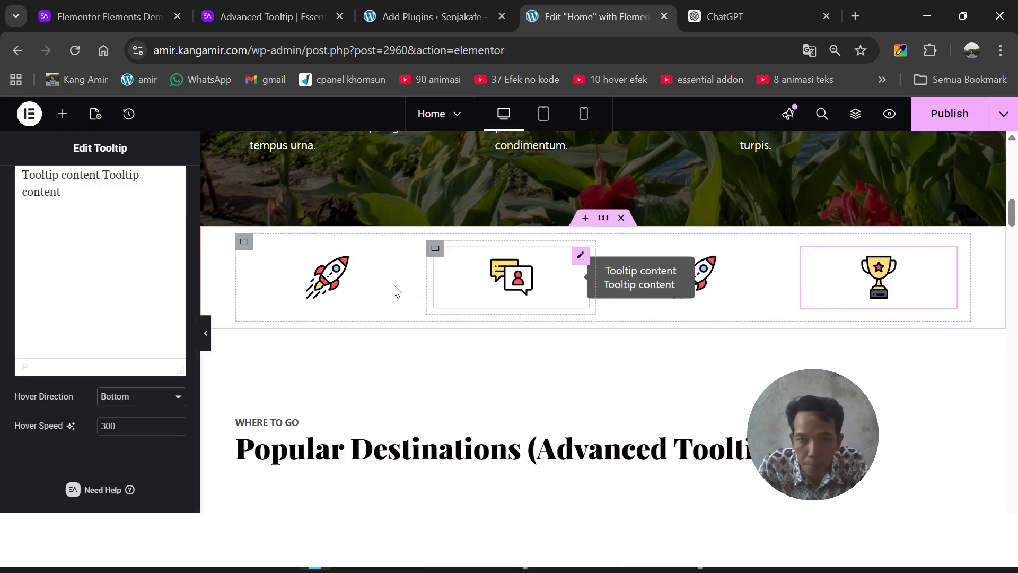
Examine the tooltips on the Popular Destinations images in the page preview.
scroll(313, 298, "up", 1)
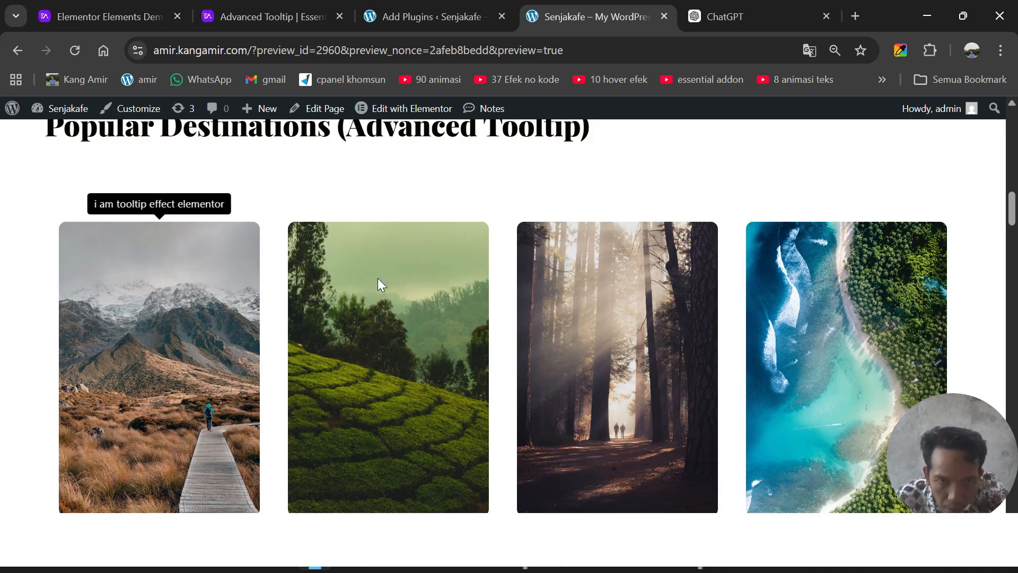
mouse_move(386, 299)
mouse_move(637, 289)
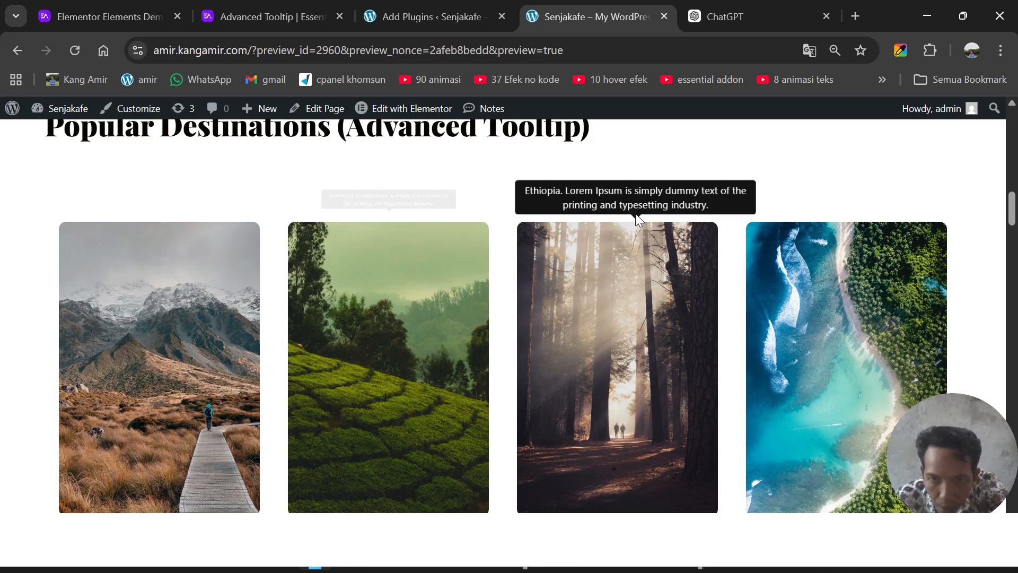
mouse_move(848, 350)
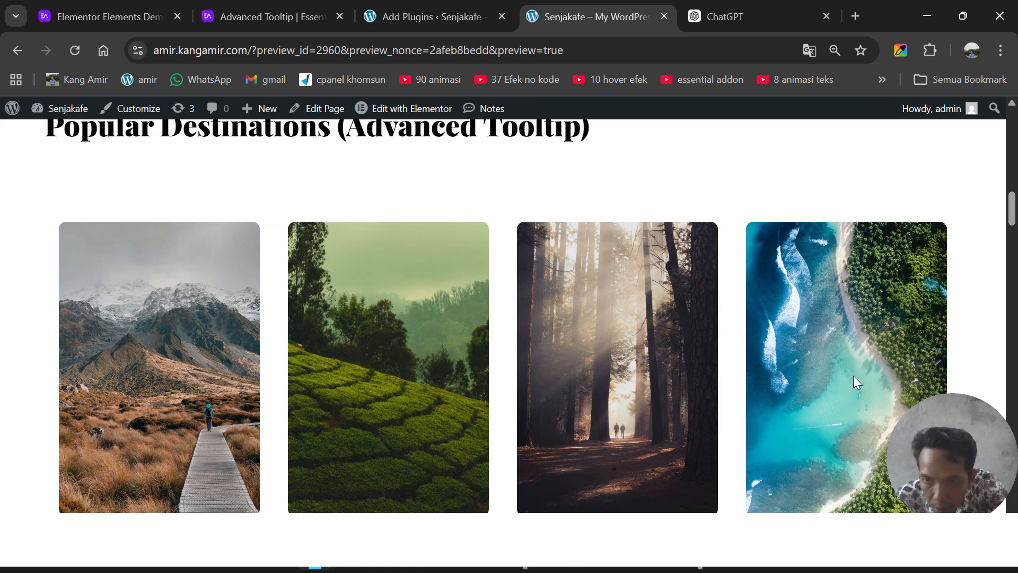
scroll(375, 197, "up", 2)
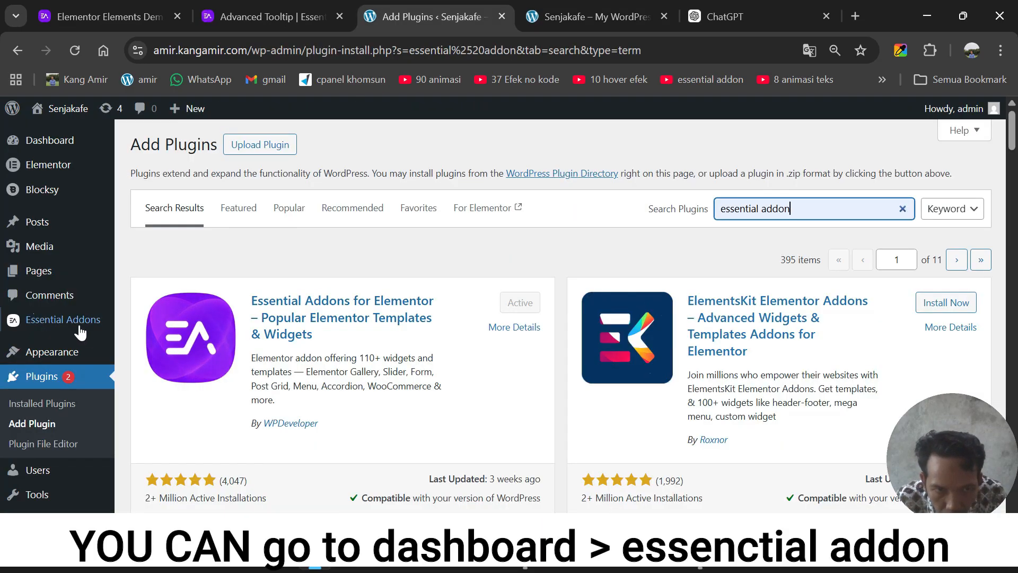
In the Essential Addons extension settings, turn the Advanced Tooltip extension off and back on.
left_click(60, 324)
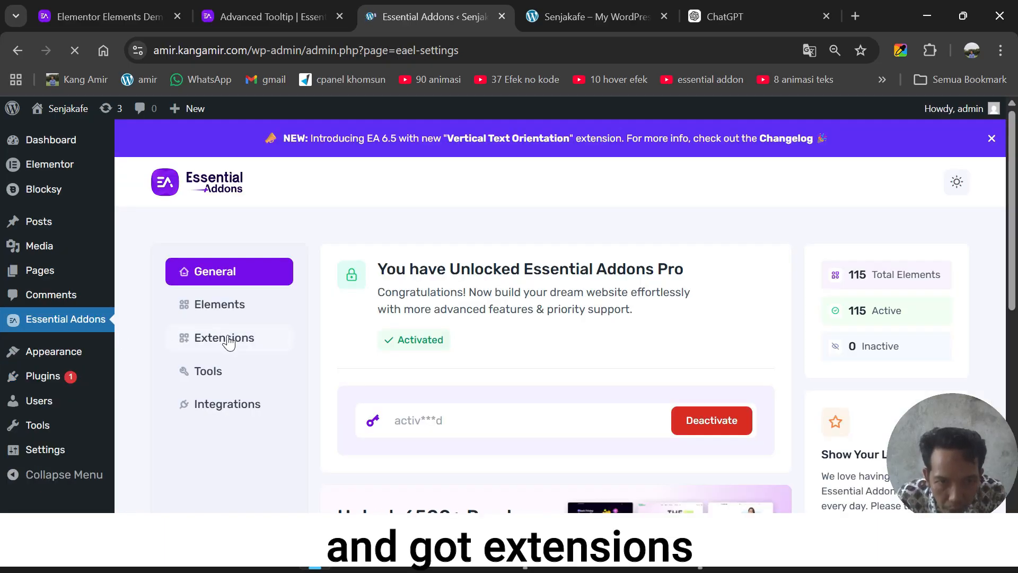
left_click(229, 342)
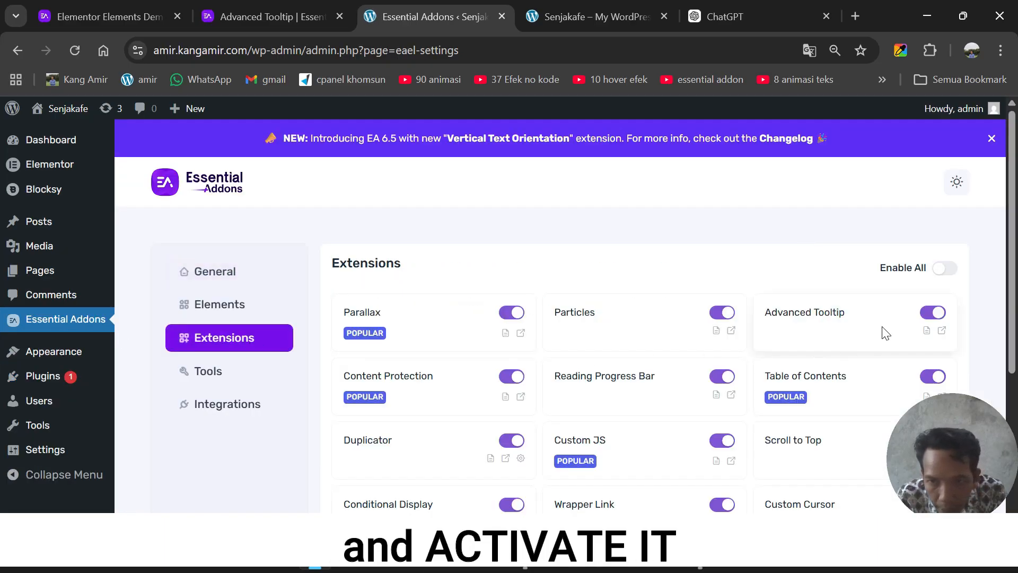
left_click(933, 315)
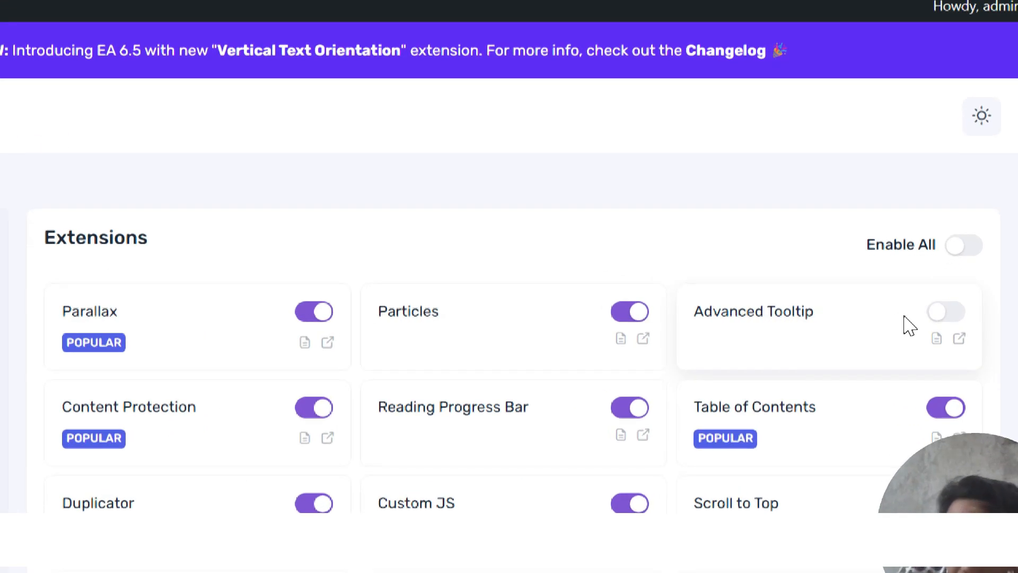
left_click(956, 314)
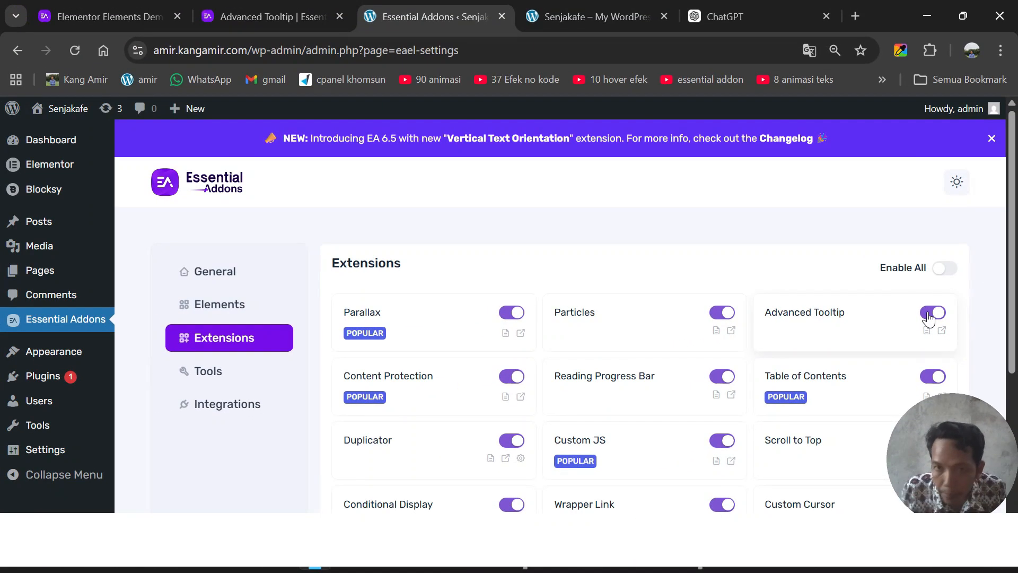
Reopen the home page in Elementor and delete the mountain image and its Tristique Magna heading from the first Popular Destinations column.
left_click(575, 21)
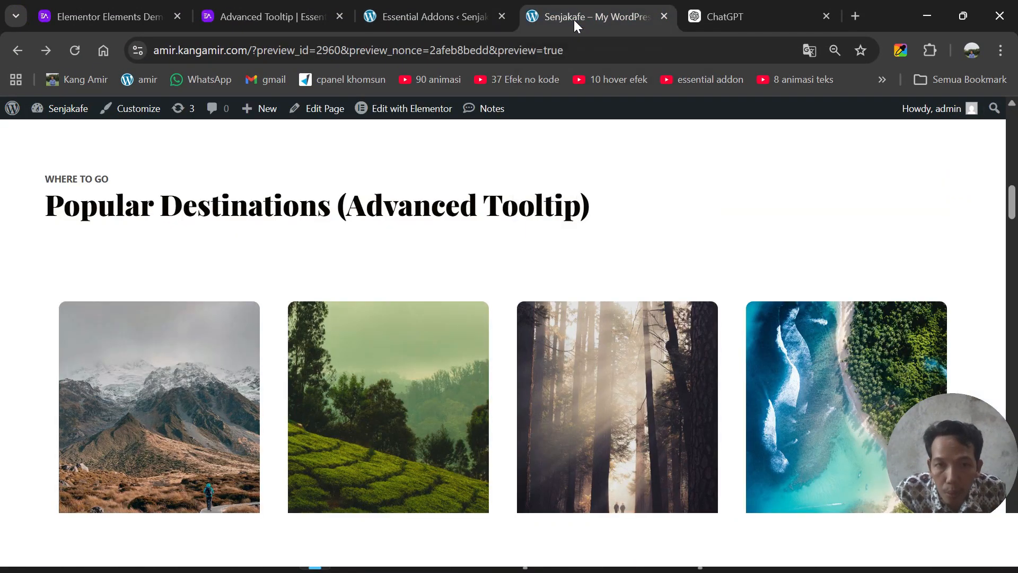
left_click(400, 114)
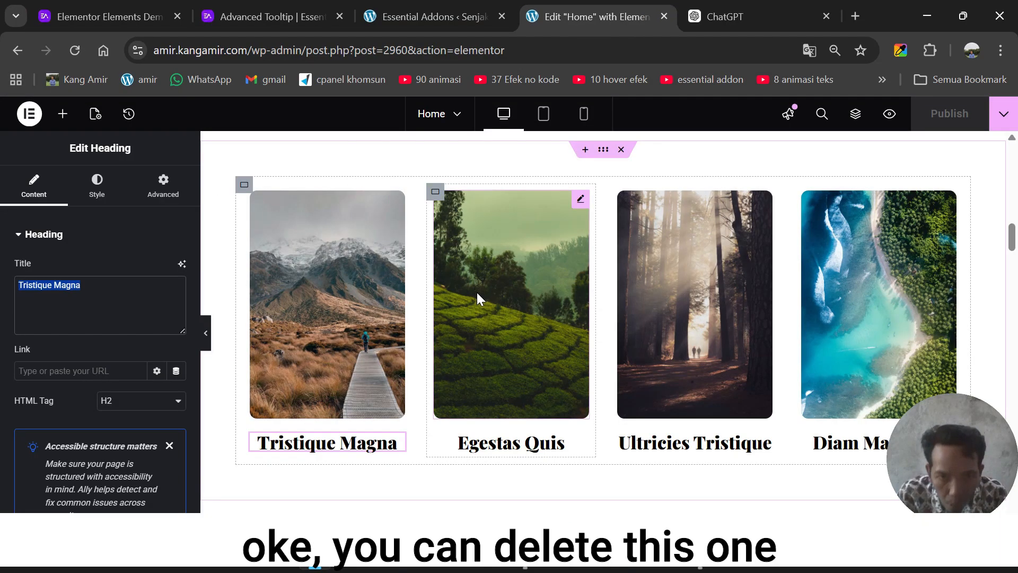
scroll(478, 291, "up", 2)
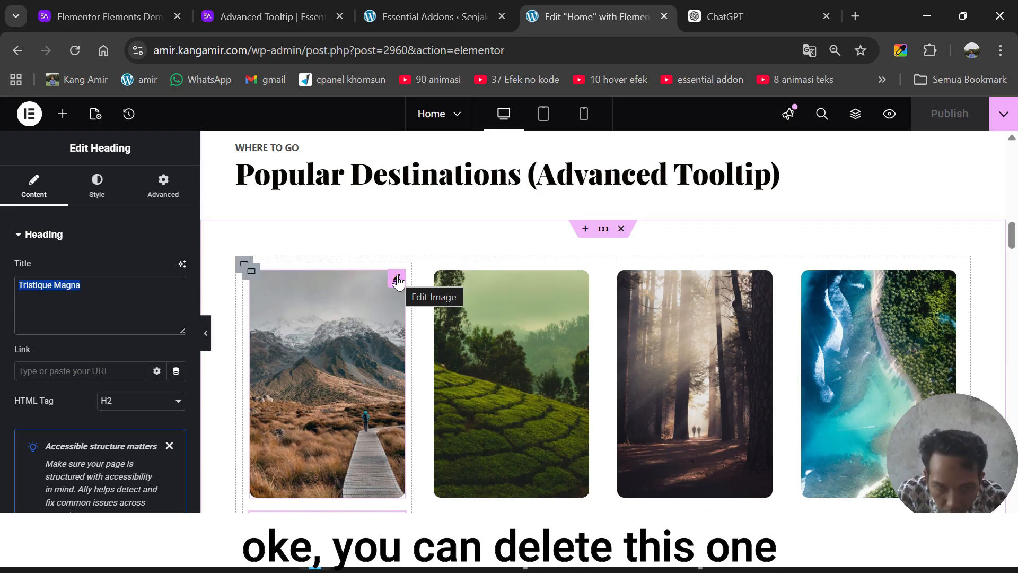
right_click(399, 281)
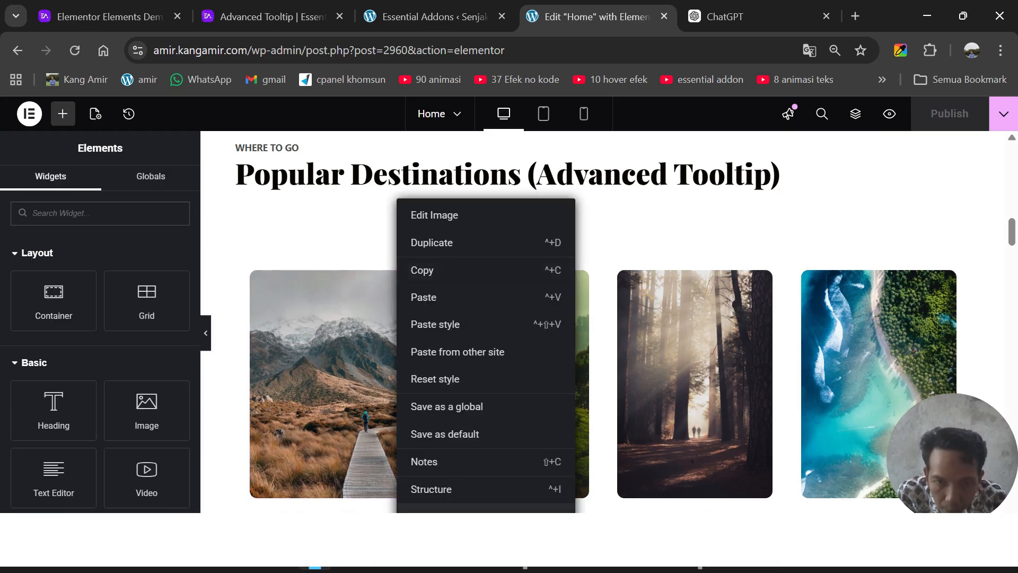
key("Delete")
right_click(399, 281)
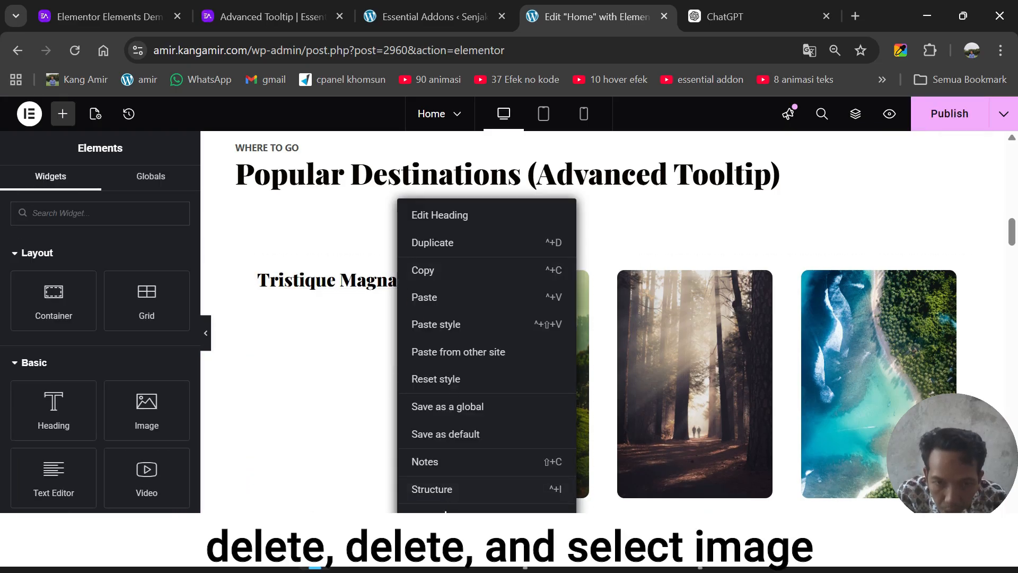
left_click(446, 512)
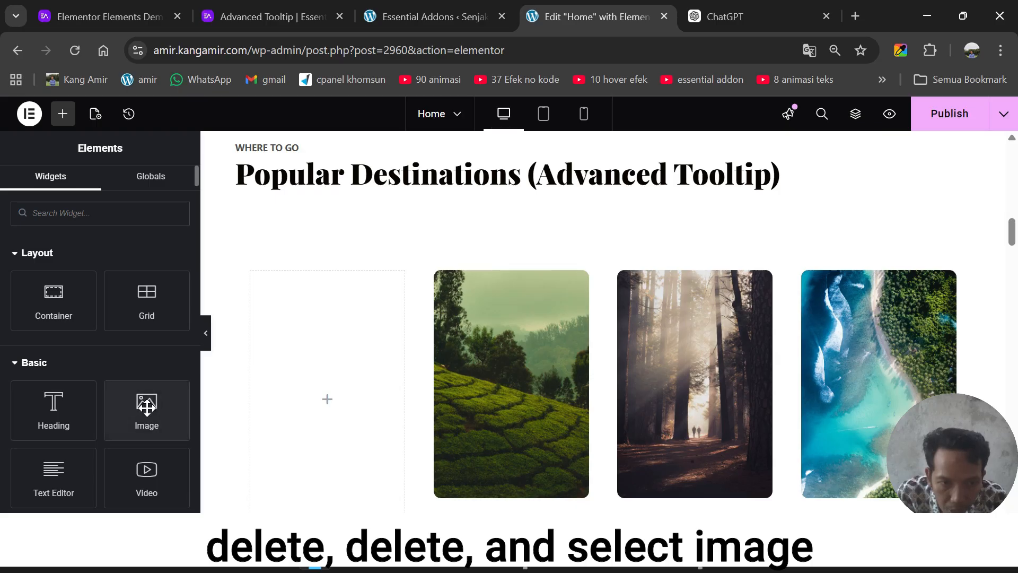
Add an Image widget to the empty first Popular Destinations column and choose the mountain boardwalk photo nik-shuliahin-UPapS5-R_rk-unsplash.jpg from the media library.
left_click_drag(147, 407, 311, 404)
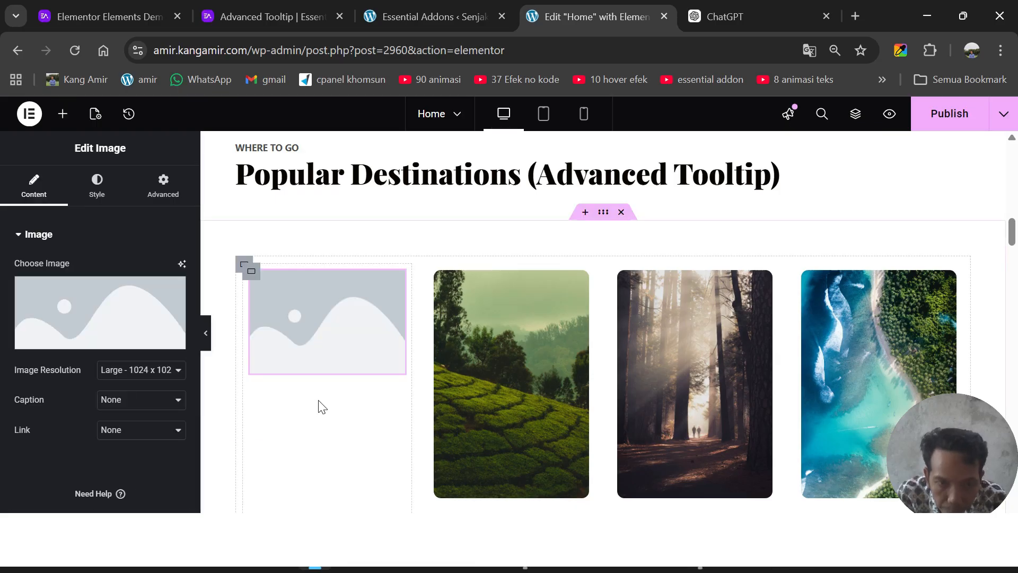
left_click(86, 341)
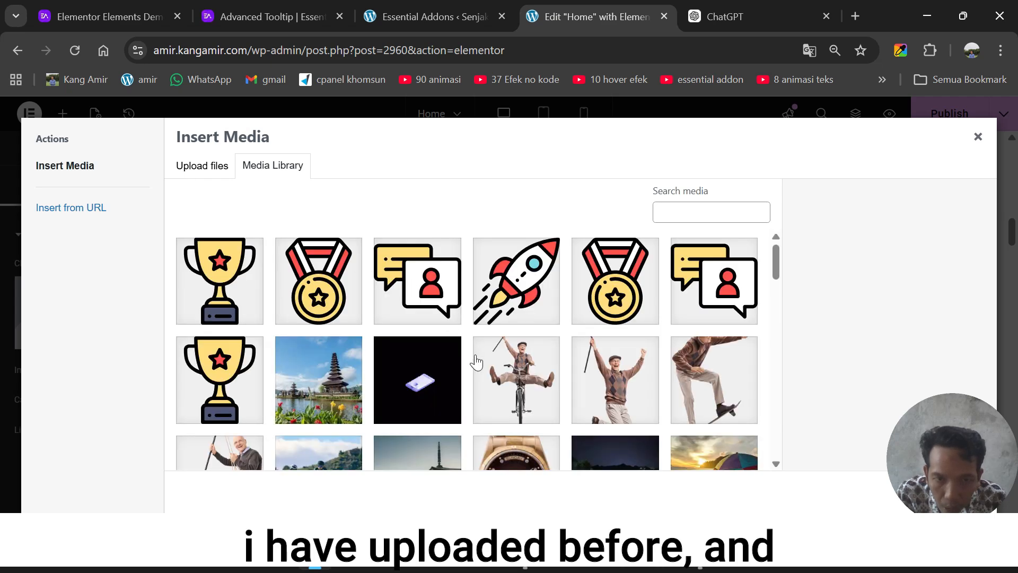
scroll(476, 360, "down", 8)
scroll(476, 360, "down", 5)
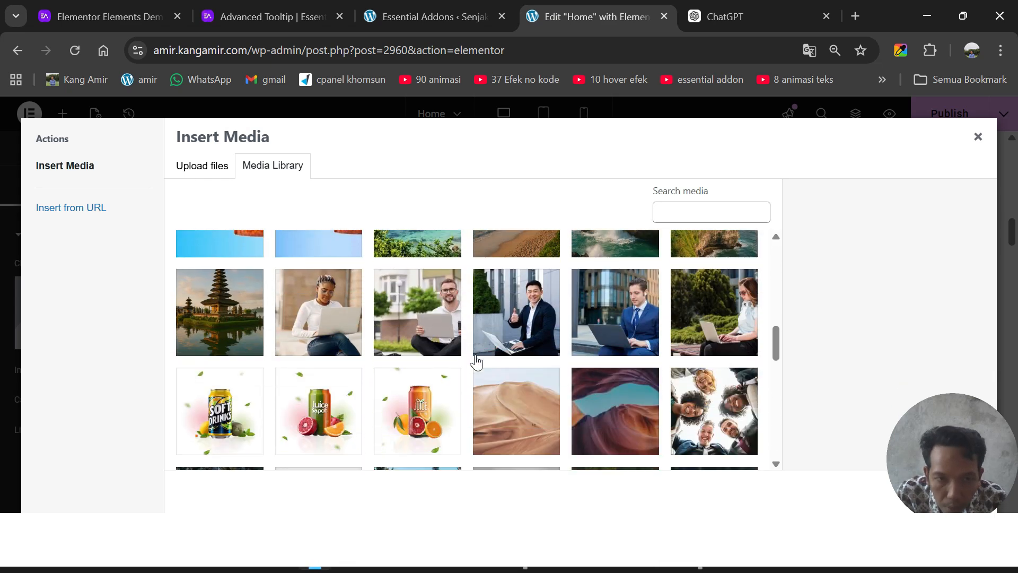
left_click(489, 362)
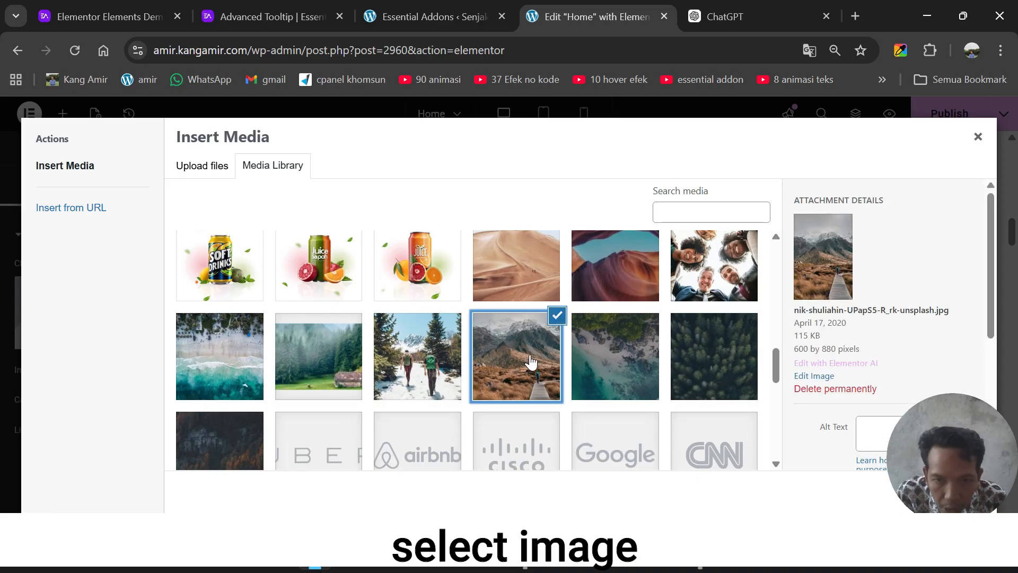
left_click_drag(993, 403, 829, 405)
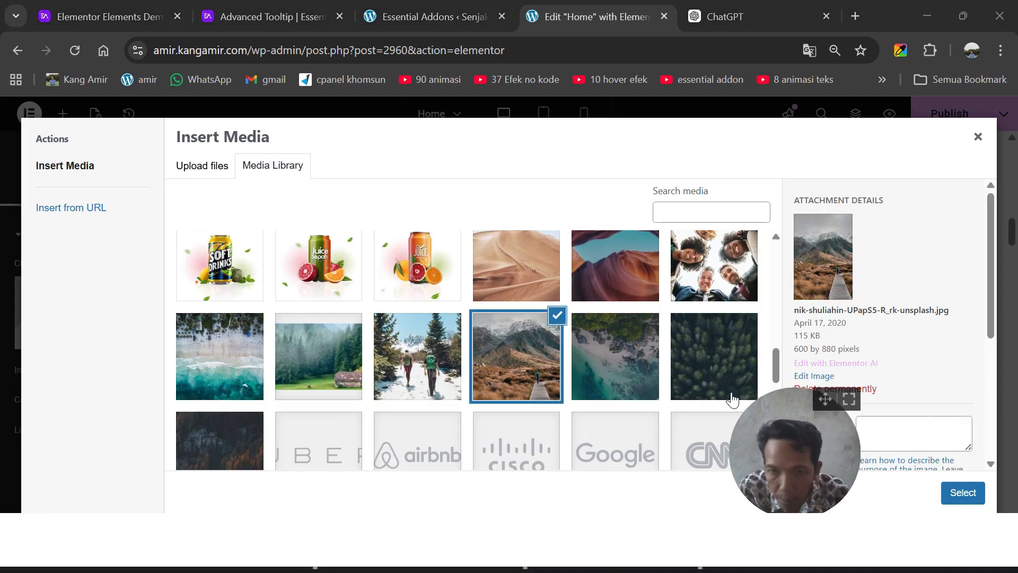
left_click(971, 495)
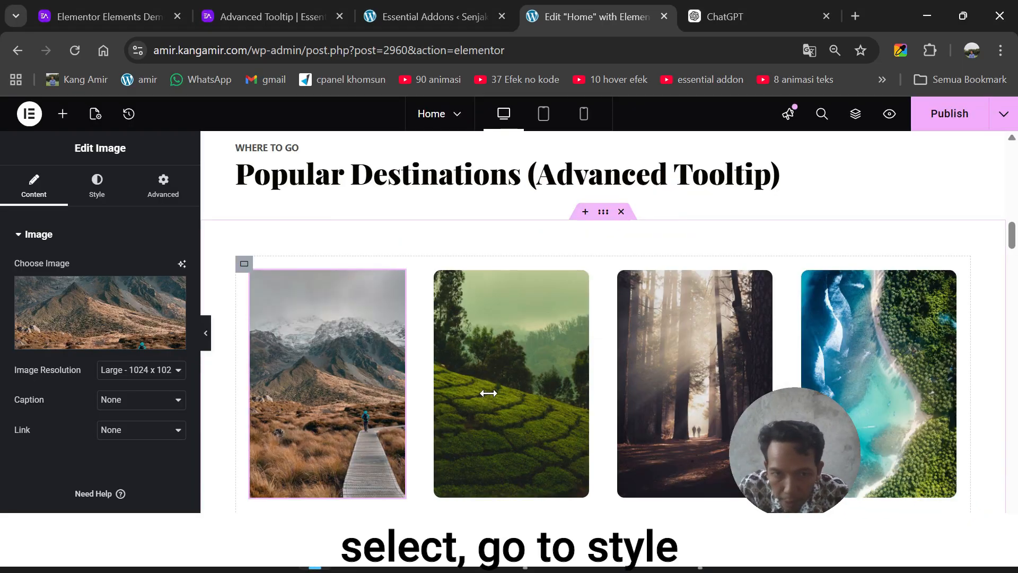
Set the mountain image's border radius to 10 px on all four corners.
left_click(97, 184)
left_click(20, 235)
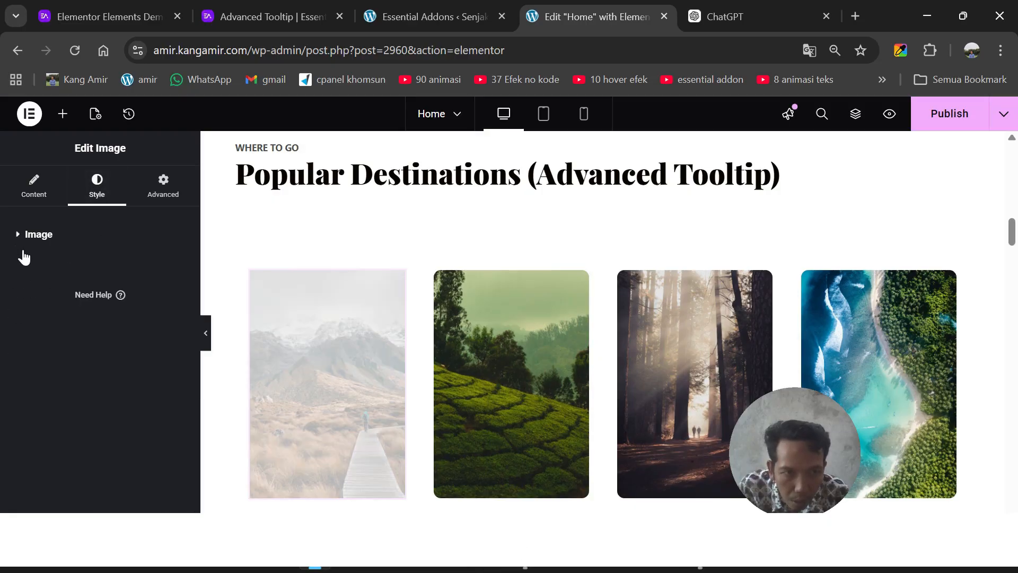
scroll(96, 368, "down", 3)
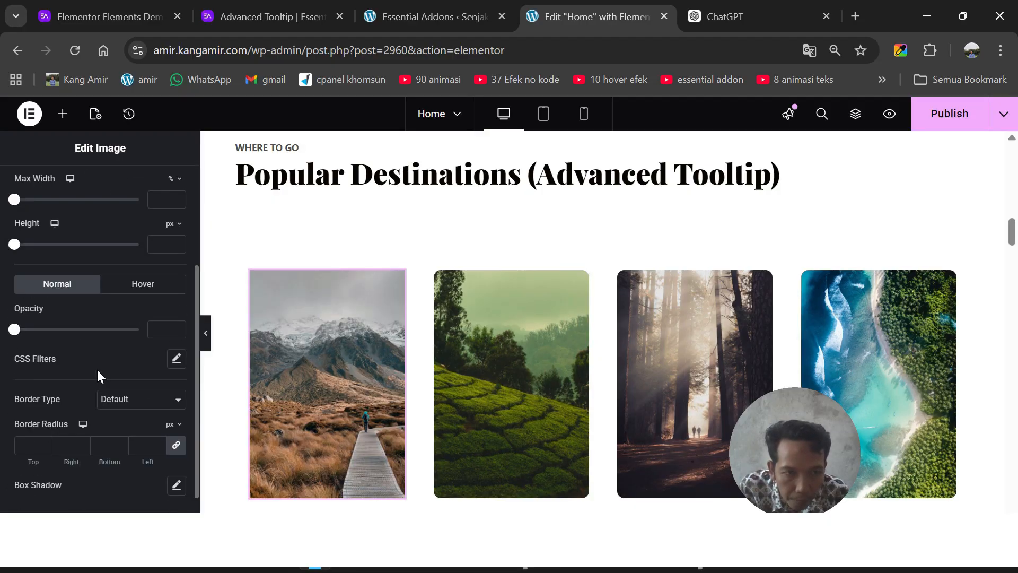
left_click(27, 451)
type("10")
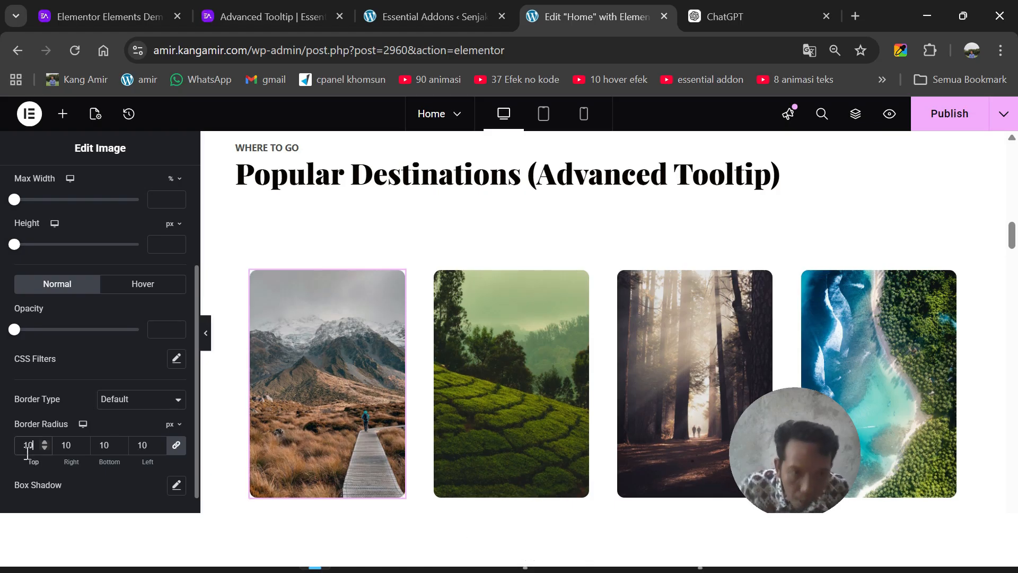
scroll(125, 276, "up", 3)
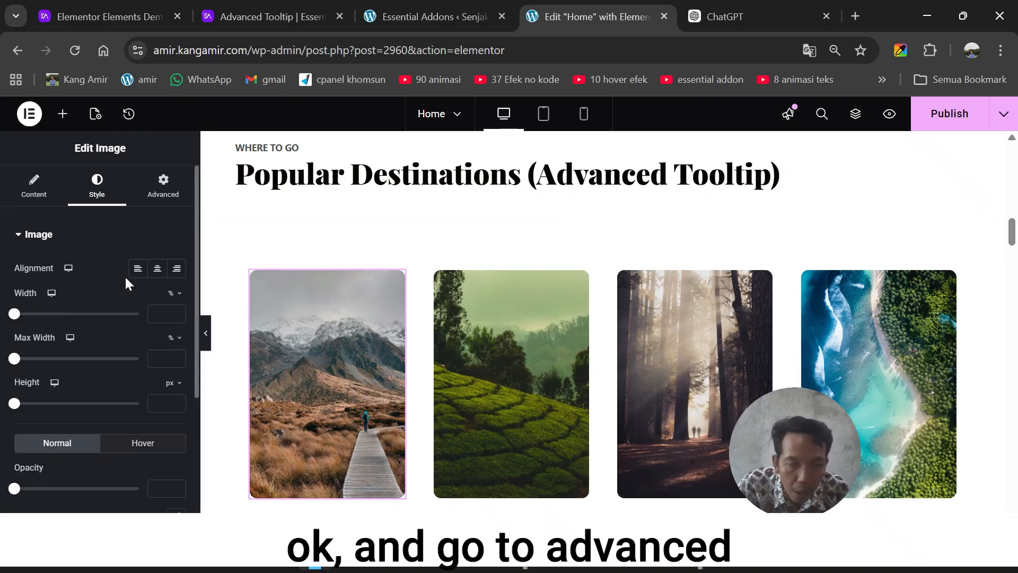
Enable Advanced Tooltip on the mountain image and set its content to "This is a tooltip elementor".
left_click(170, 196)
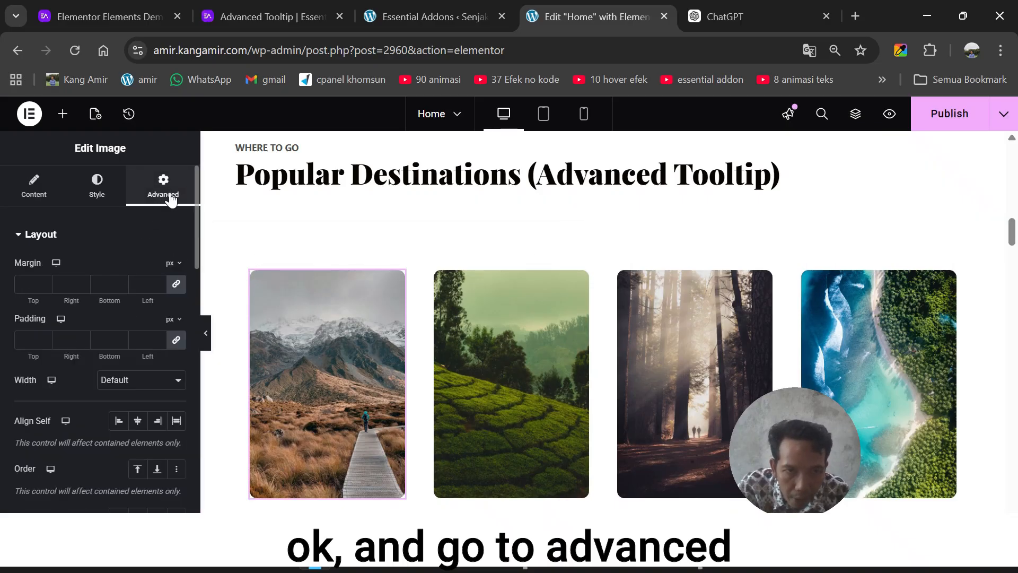
left_click(19, 234)
scroll(113, 299, "down", 3)
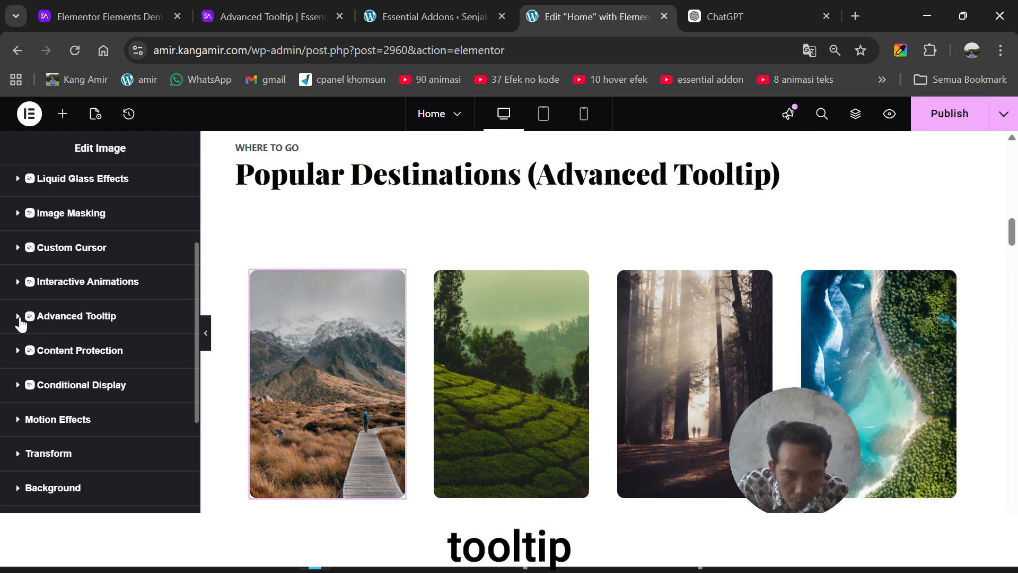
left_click(20, 320)
scroll(110, 348, "down", 3)
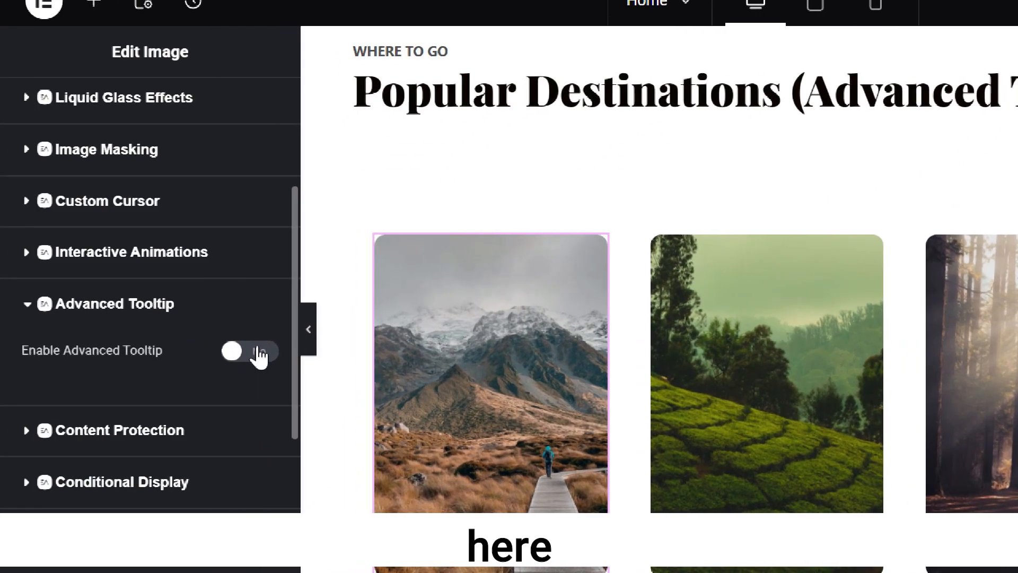
left_click(174, 352)
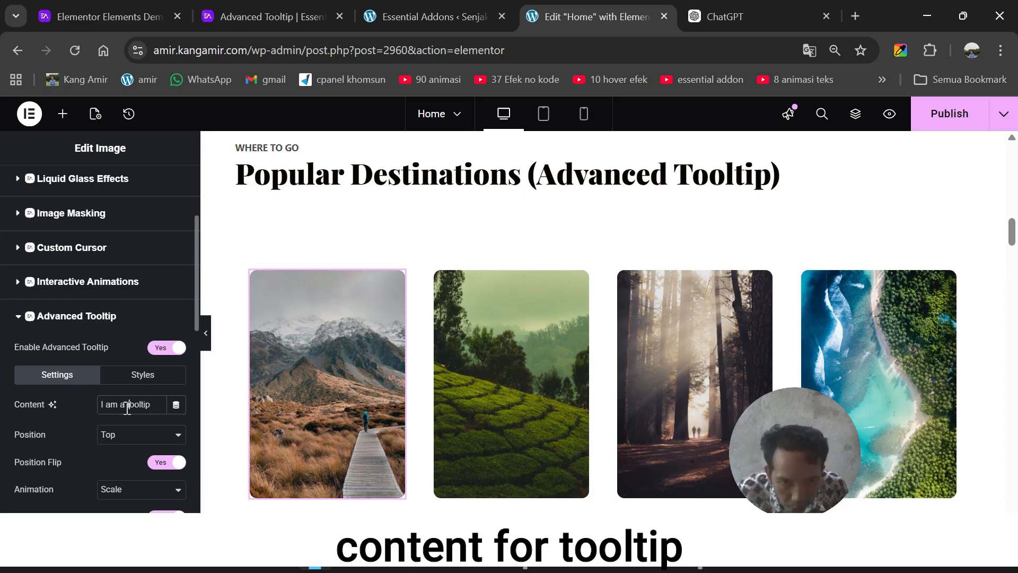
triple_click(127, 409)
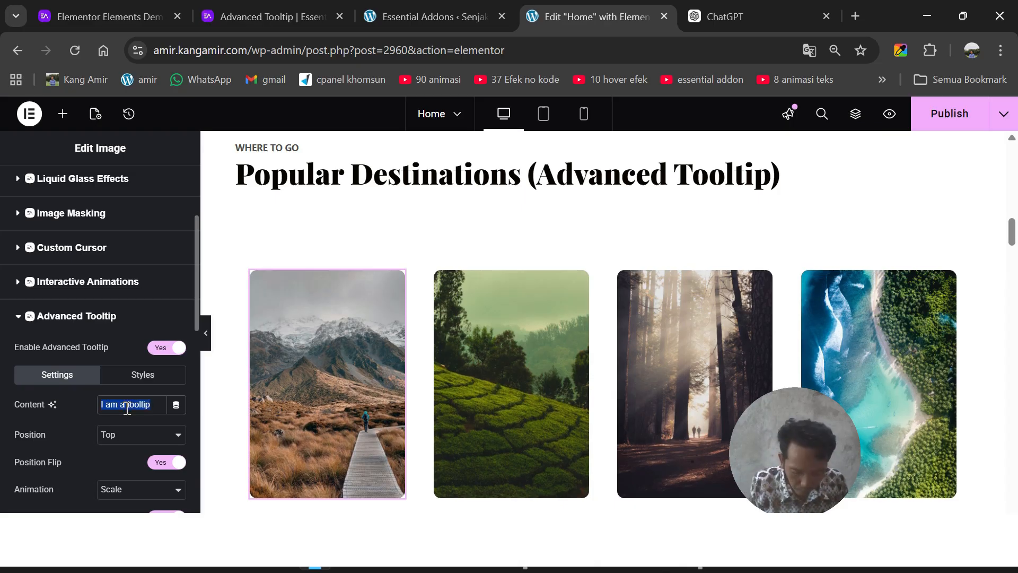
type("This is a tooltip elementor")
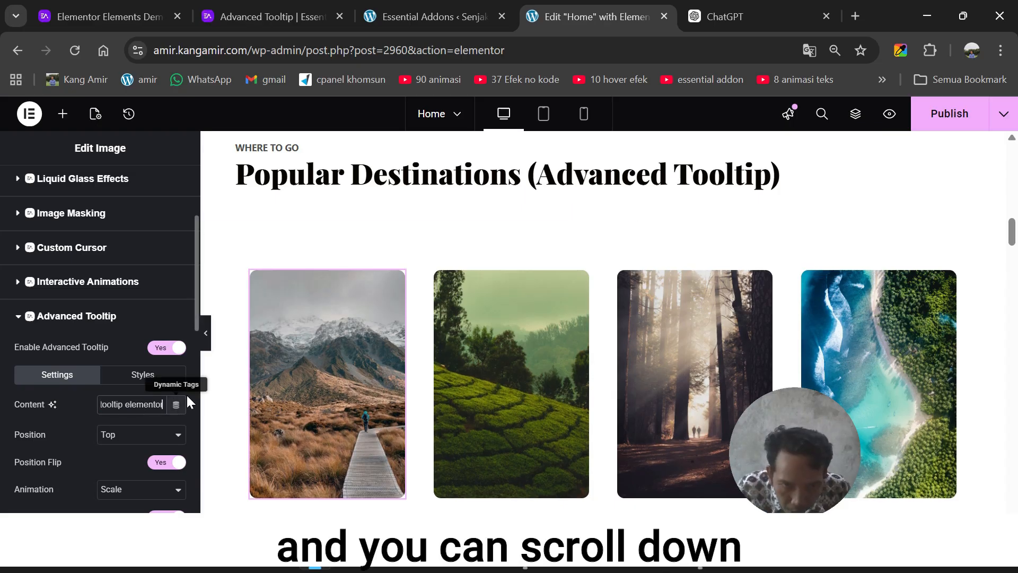
Select False for the mountain image tooltip's Follow Cursor option and check the mountain image's tooltip on the live page.
scroll(187, 376, "down", 5)
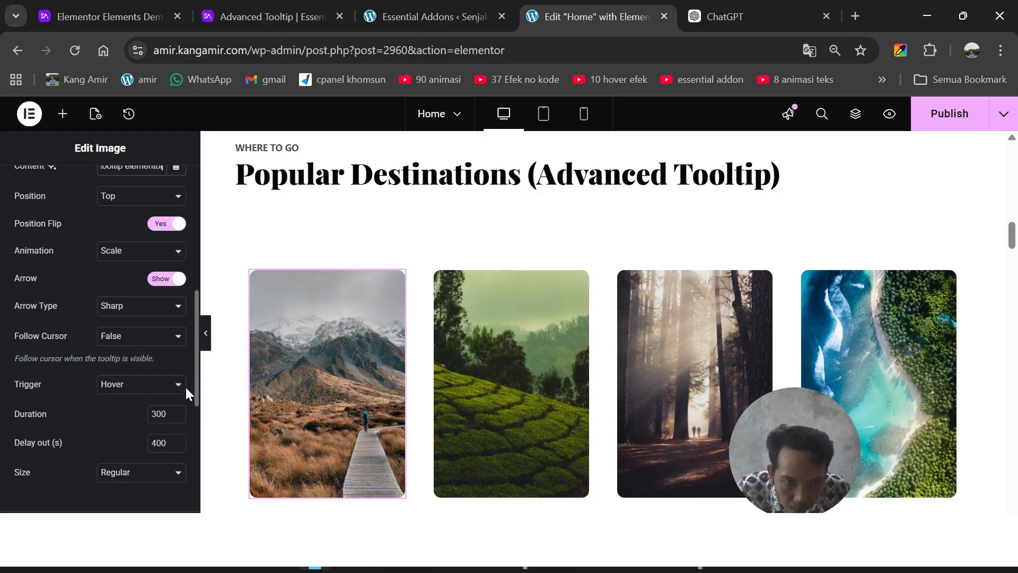
scroll(60, 336, "down", 3)
scroll(85, 334, "up", 2)
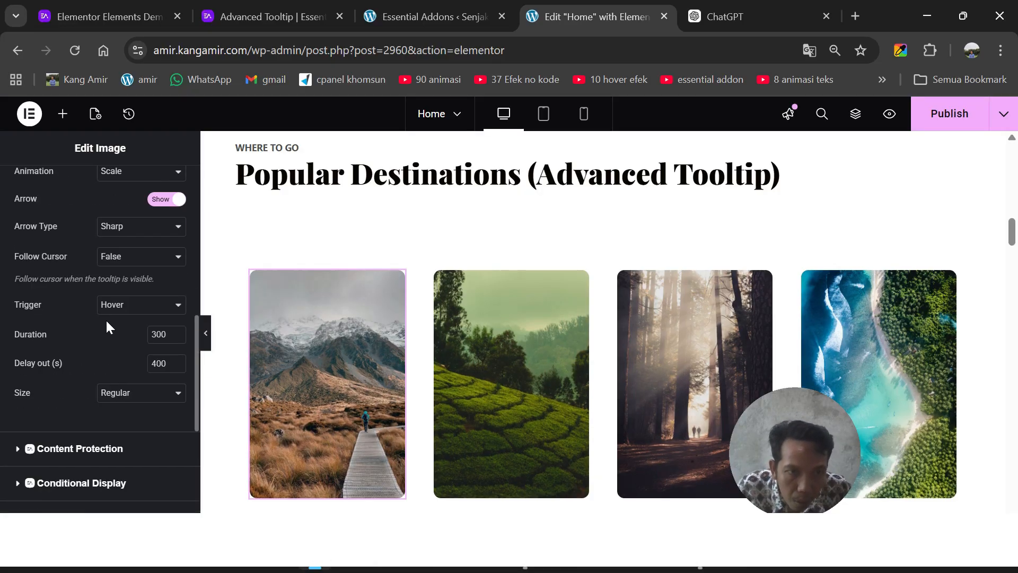
left_click(123, 258)
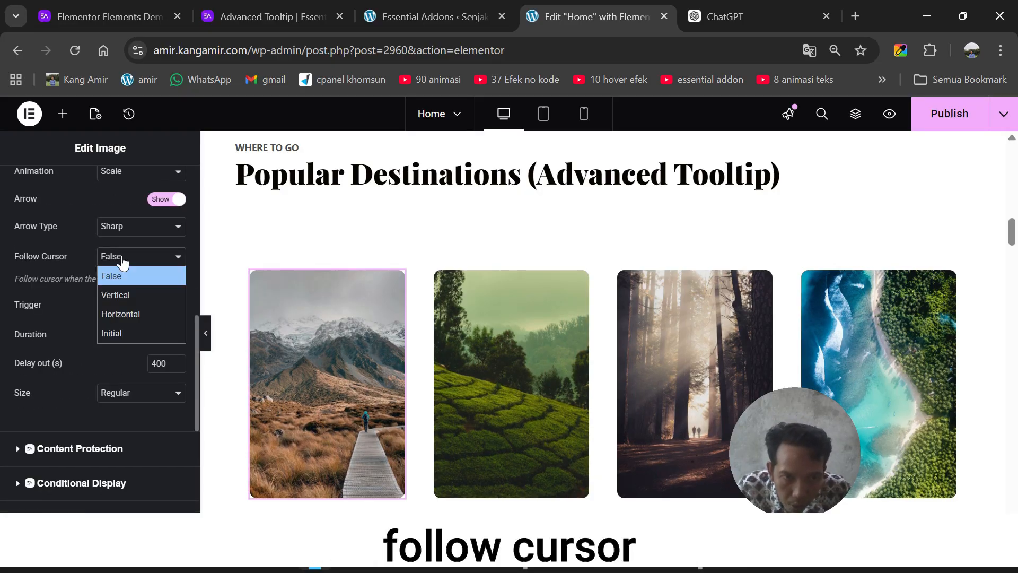
left_click(126, 277)
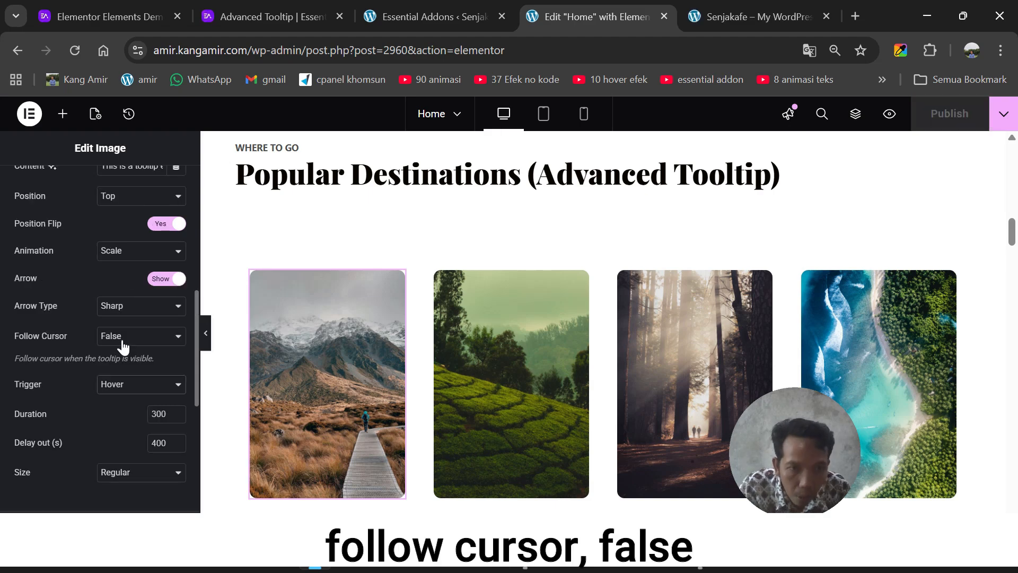
left_click(123, 337)
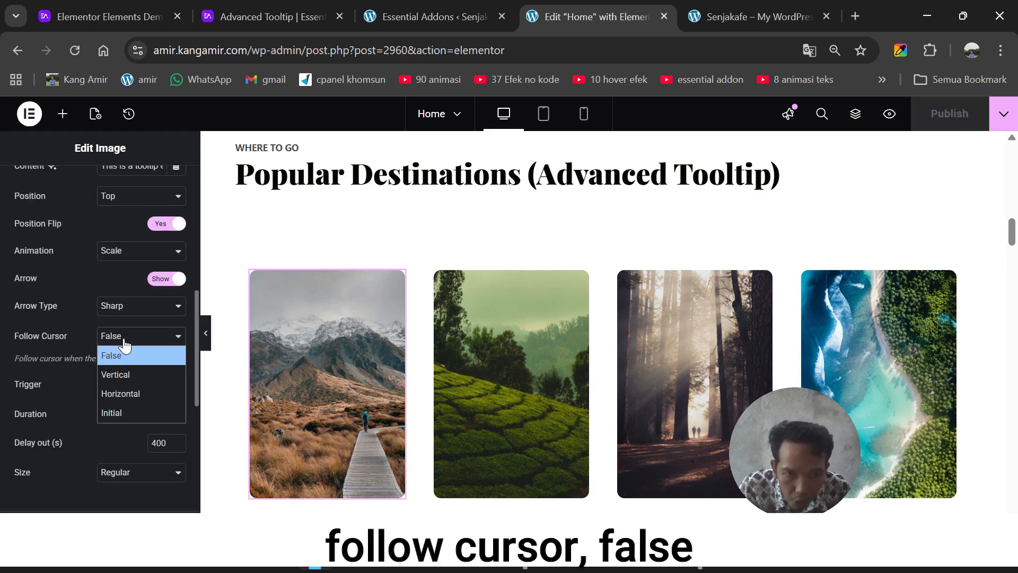
left_click(123, 355)
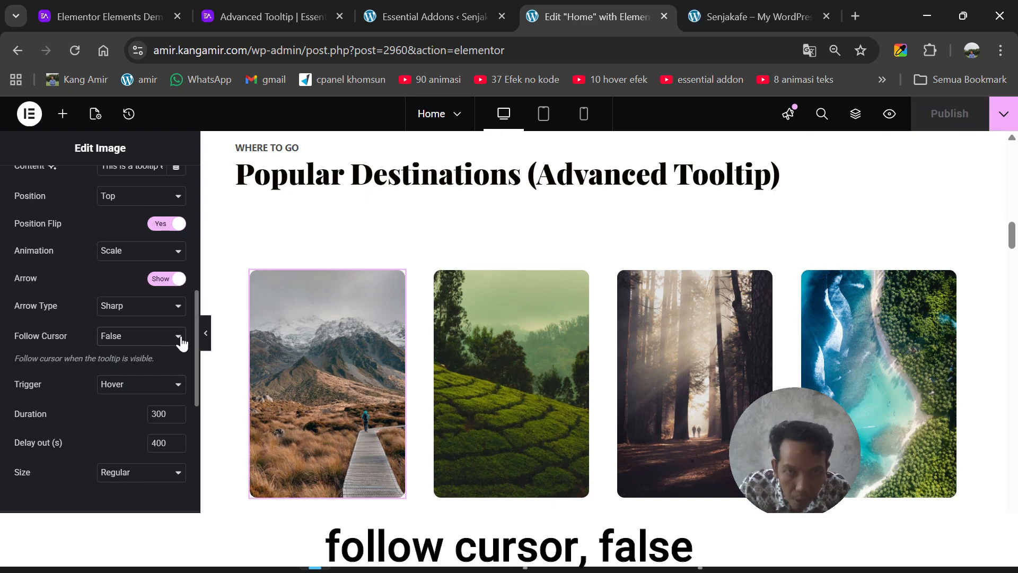
left_click(729, 13)
mouse_move(144, 285)
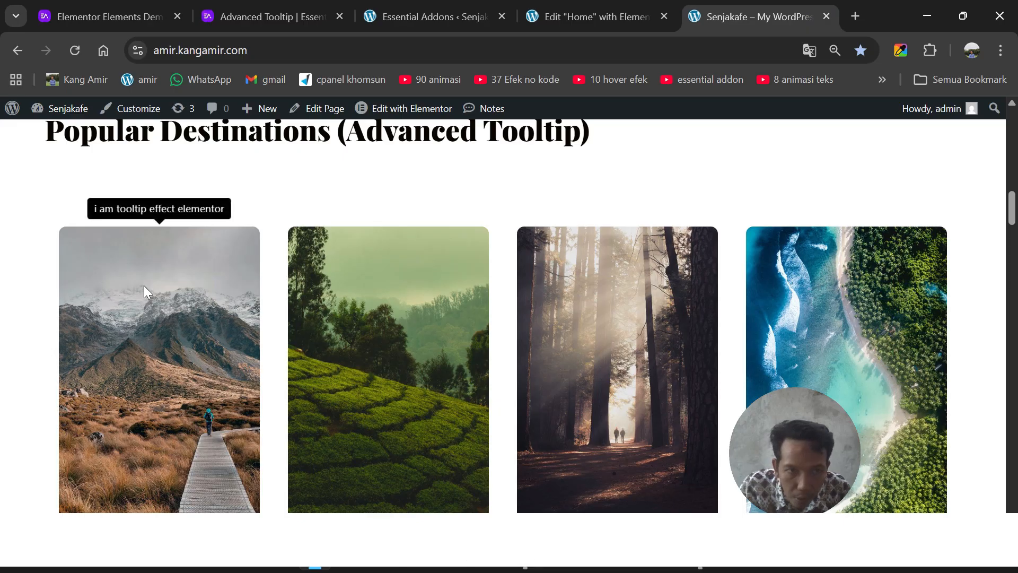
left_click(619, 11)
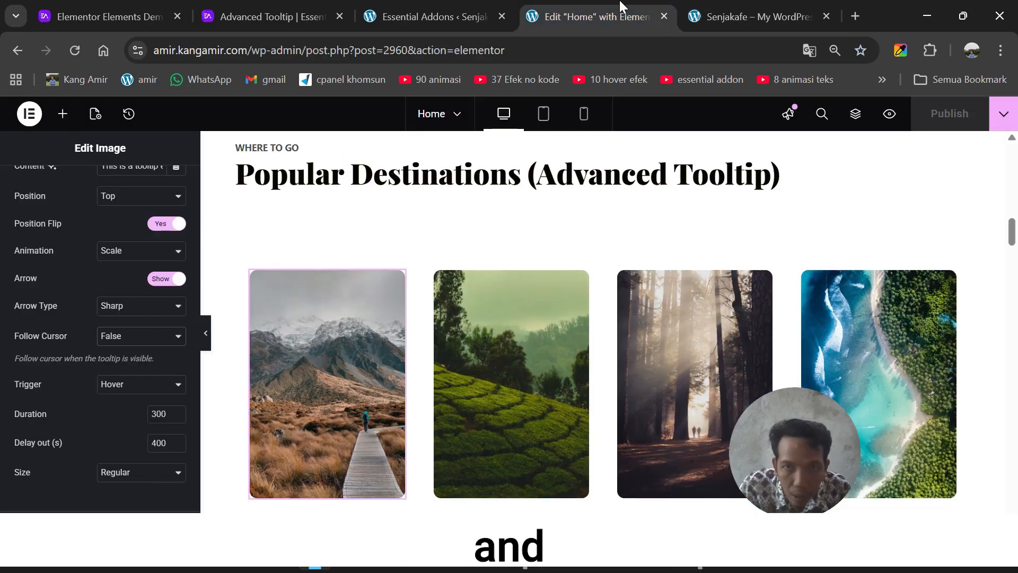
Set the mountain image tooltip's Follow Cursor to Vertical and examine the green tea field image's tooltip movement on the live page.
left_click(124, 312)
left_click(124, 316)
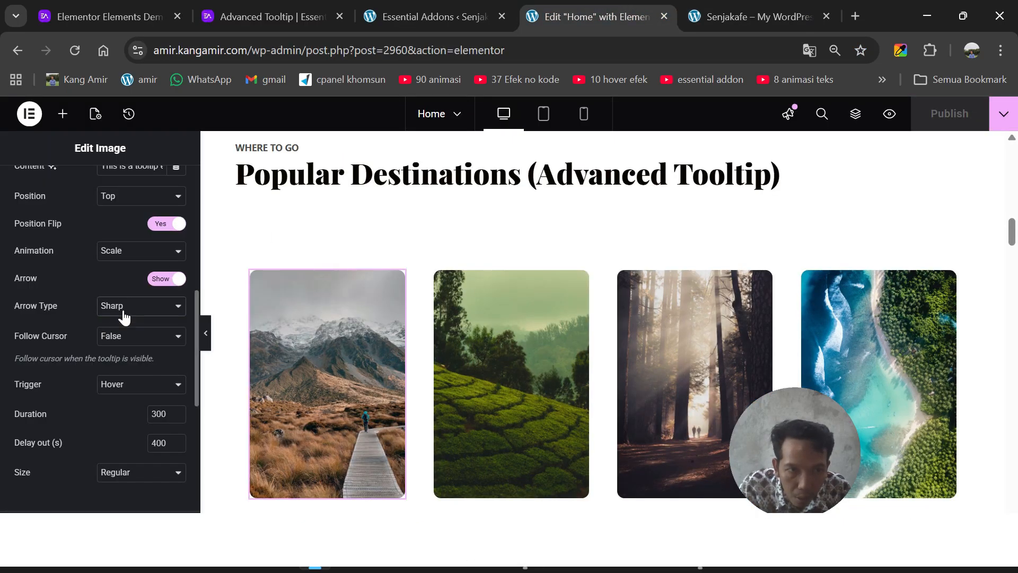
left_click(122, 344)
left_click(124, 373)
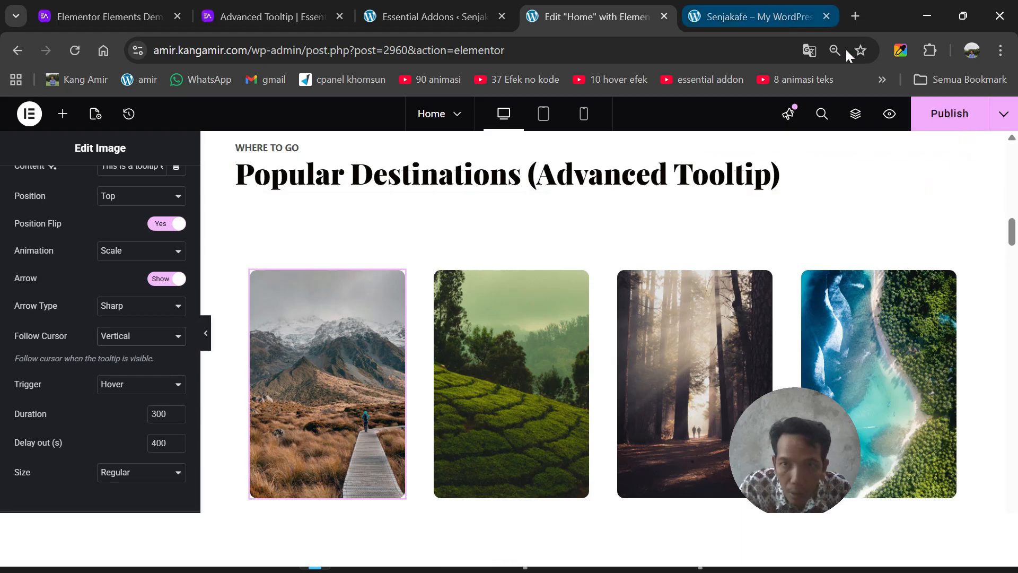
left_click(726, 16)
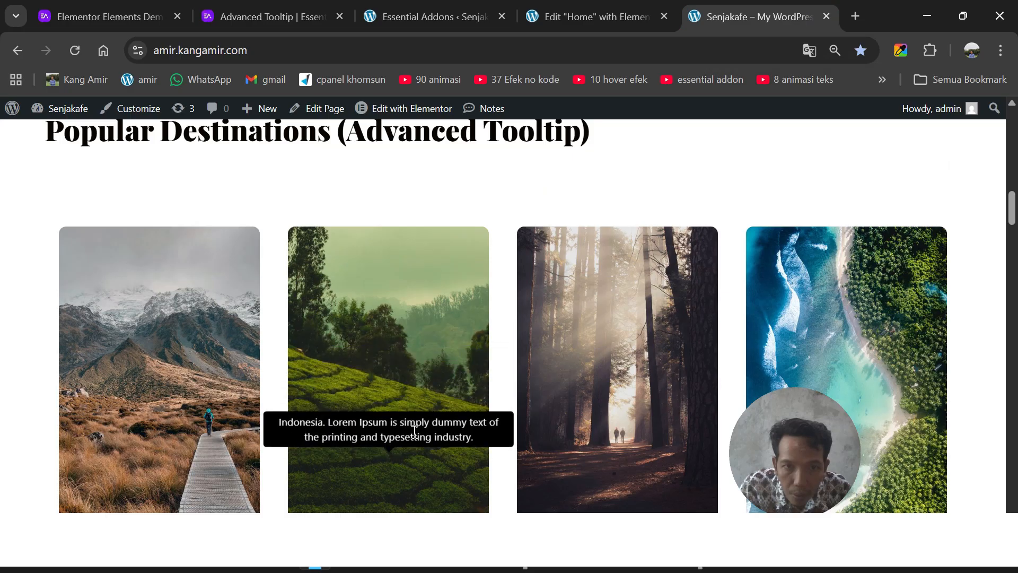
left_click(615, 11)
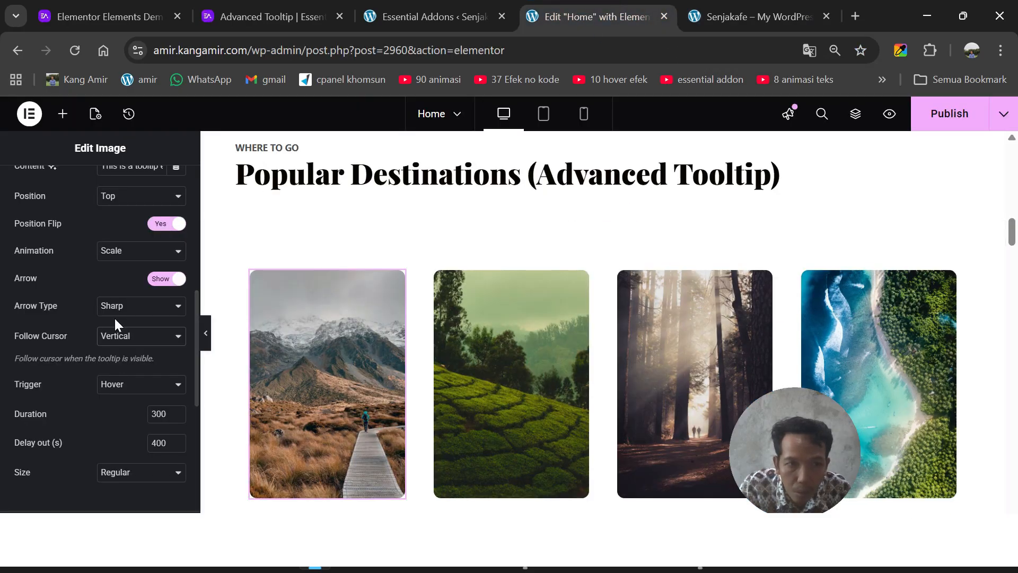
Set the mountain image tooltip's Follow Cursor to Horizontal and examine the forest image's tooltip movement on the live page.
left_click(129, 342)
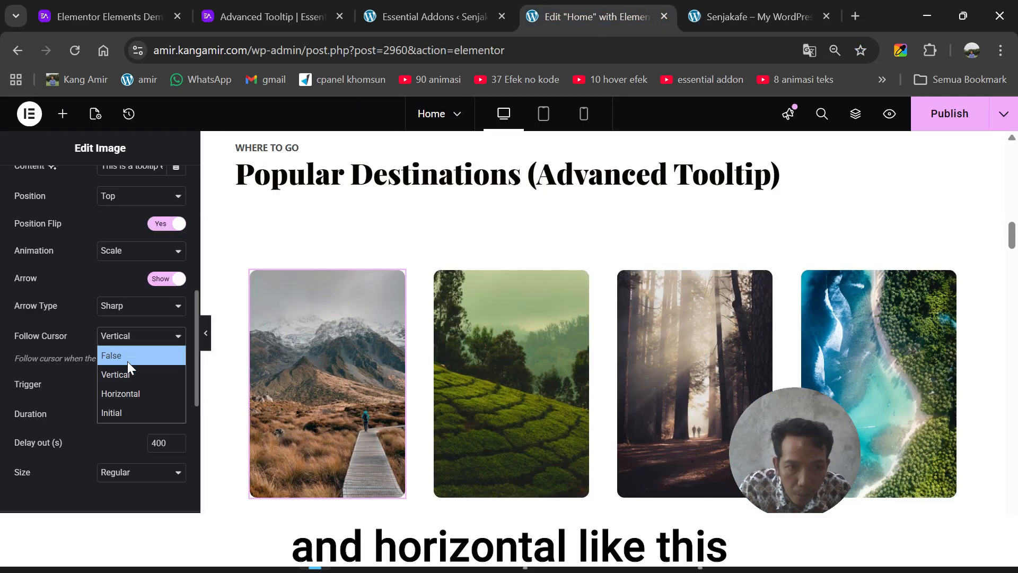
left_click(128, 390)
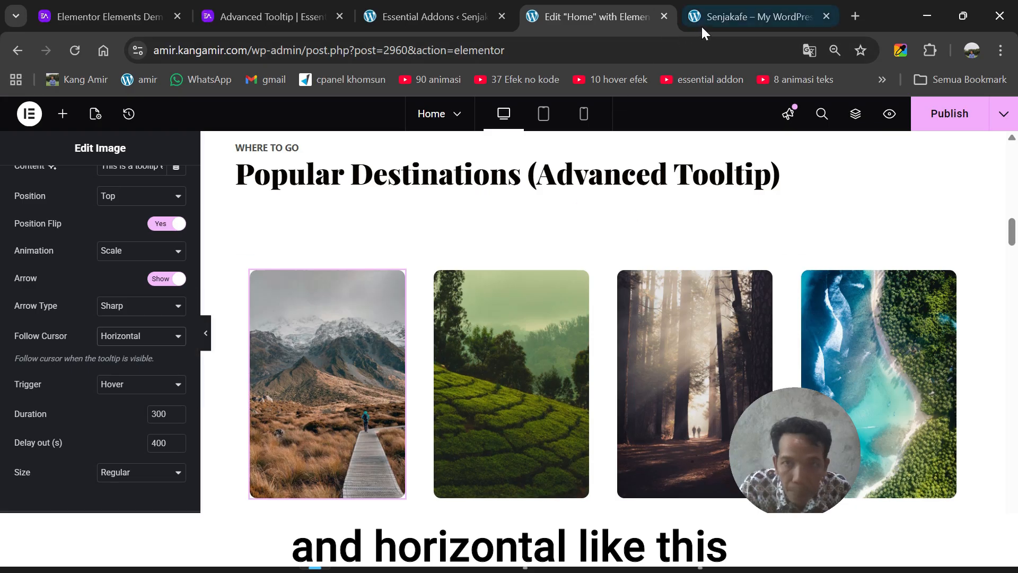
left_click(727, 23)
mouse_move(621, 295)
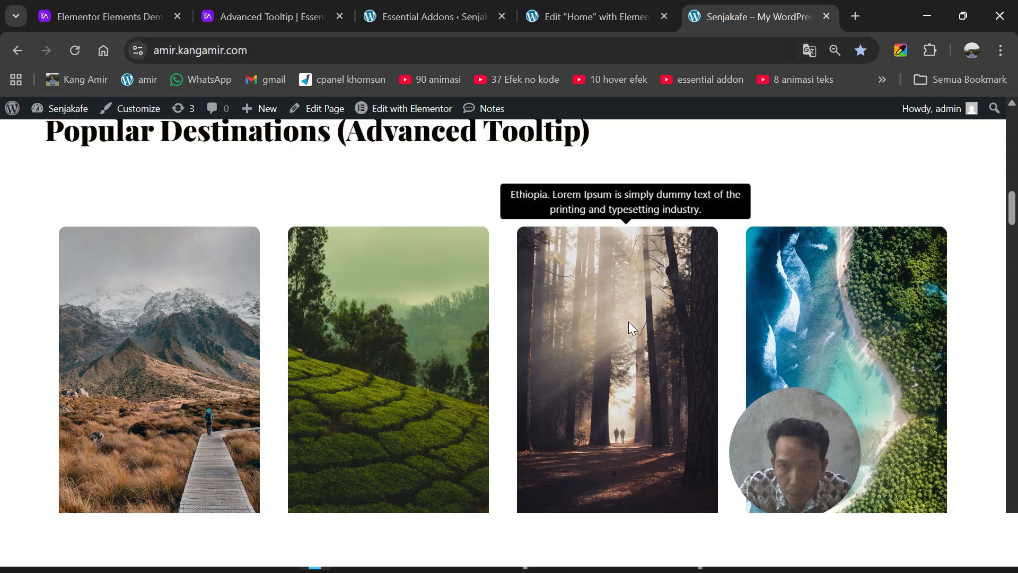
left_click(610, 17)
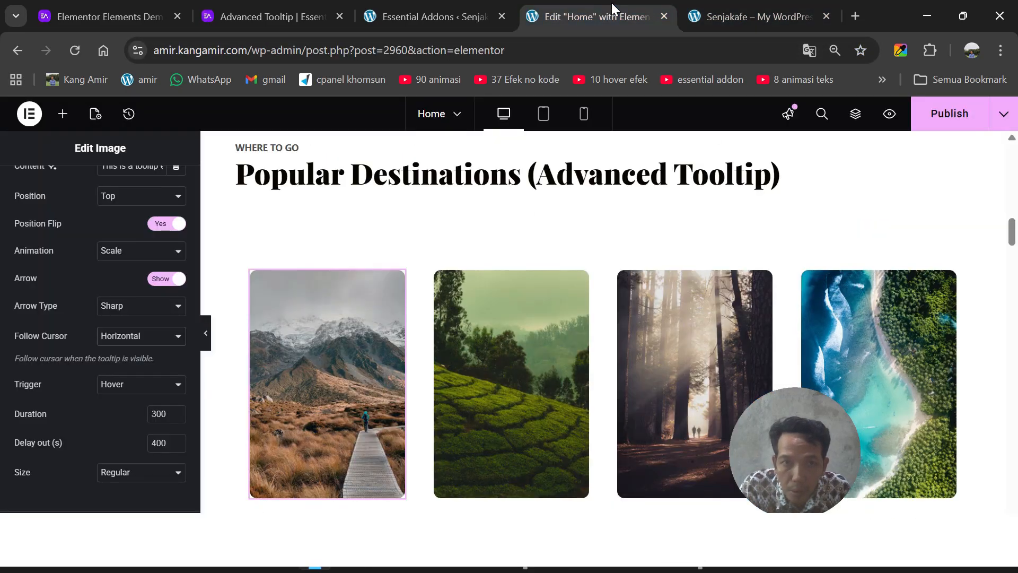
Set the mountain image tooltip's Follow Cursor to Initial and examine the coastline image's tooltip on the live page.
left_click(125, 341)
left_click(123, 393)
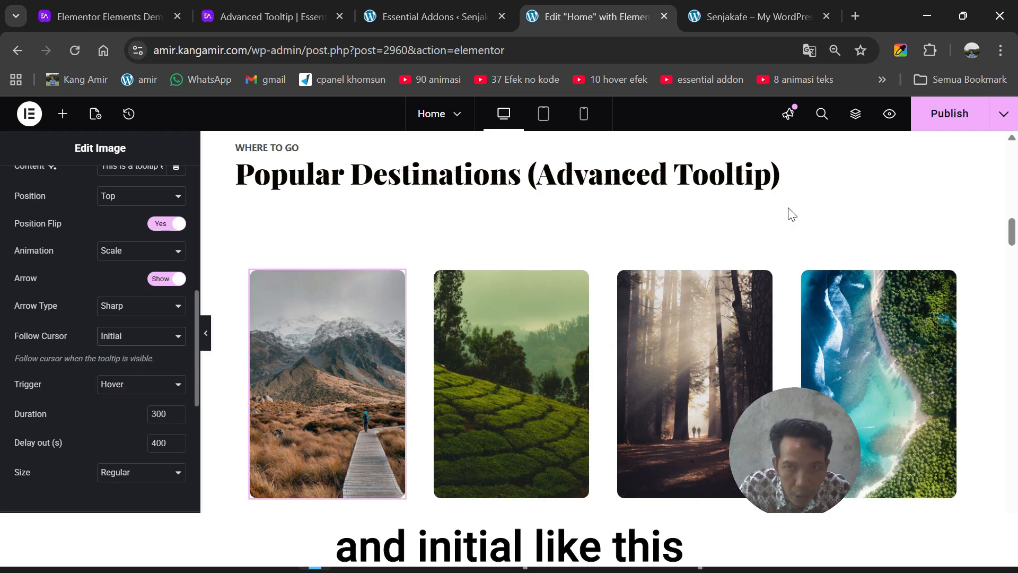
left_click(755, 10)
mouse_move(850, 307)
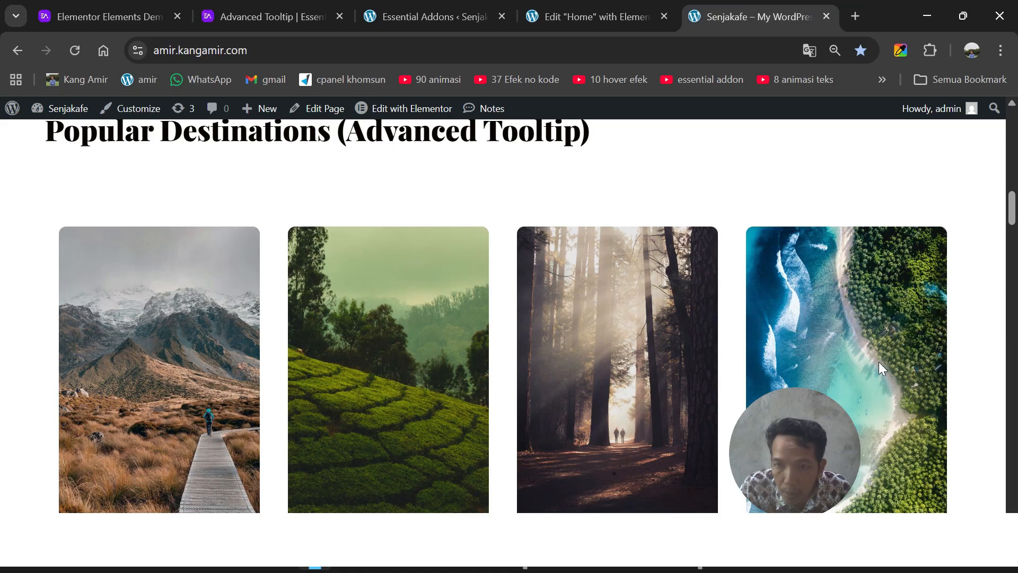
scroll(578, 220, "up", 1)
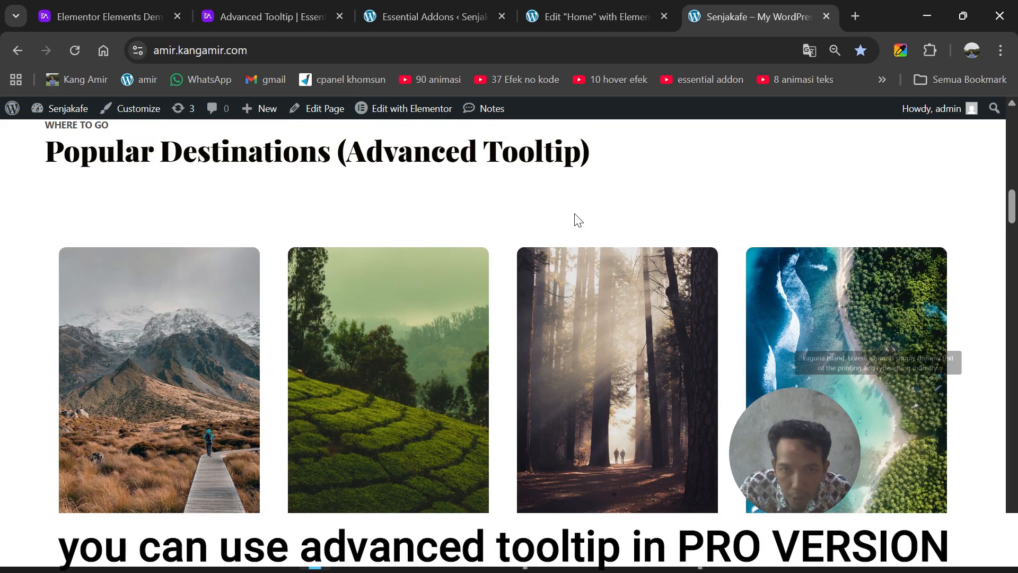
scroll(578, 220, "up", 3)
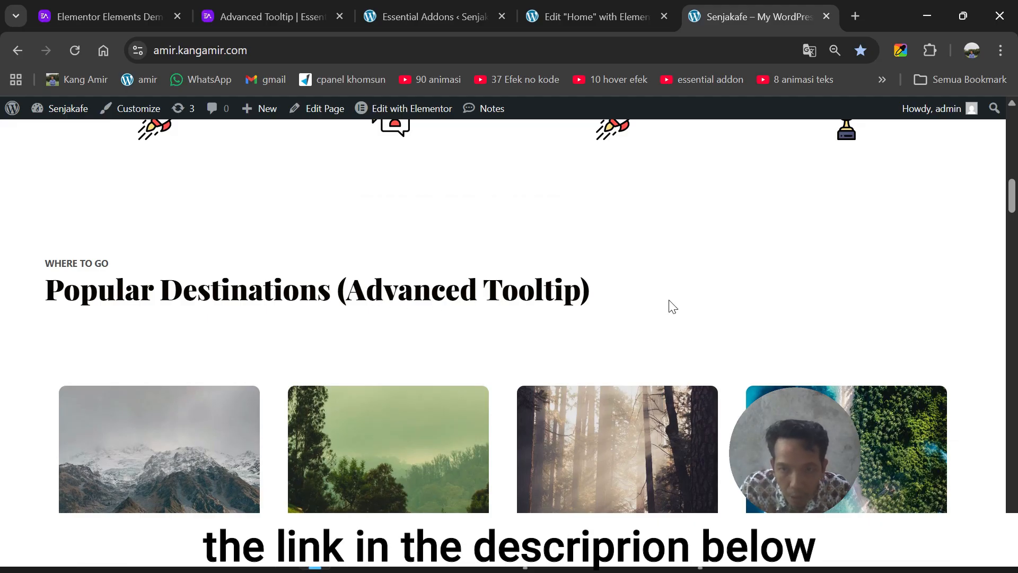
left_click(613, 11)
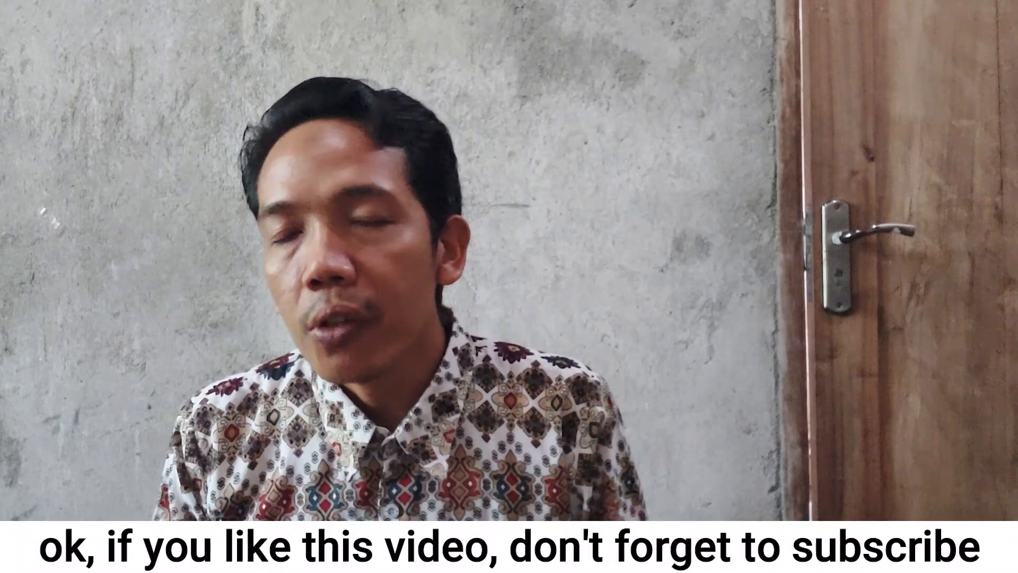